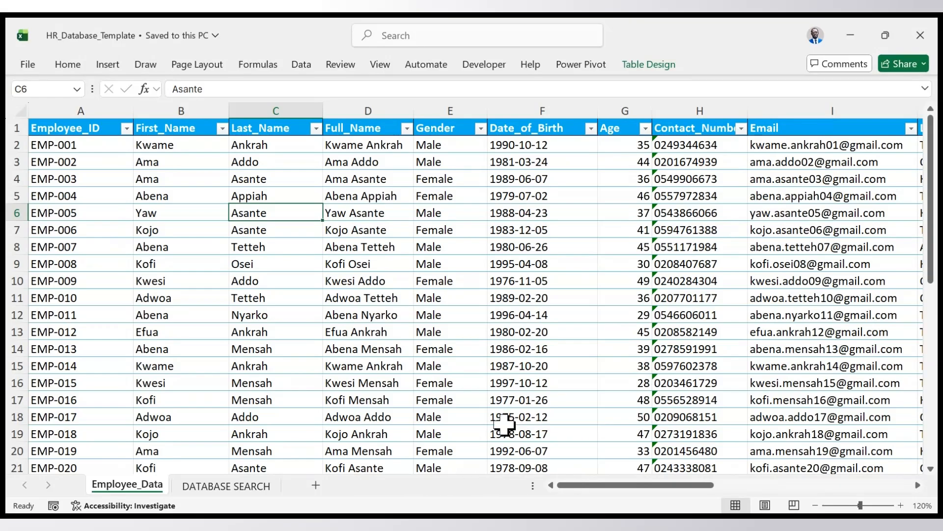
# - Examine the columns of the Employee_Data table and the search fields laid out on the DATABASE SEARCH sheet
pyautogui.click(243, 491)
pyautogui.scroll(-2, 196, 417)
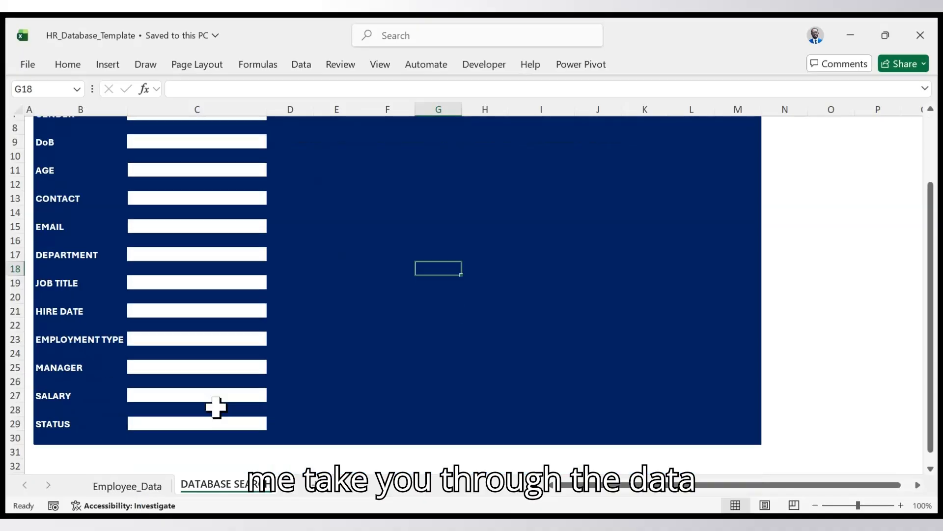
pyautogui.scroll(2, 204, 415)
pyautogui.click(155, 493)
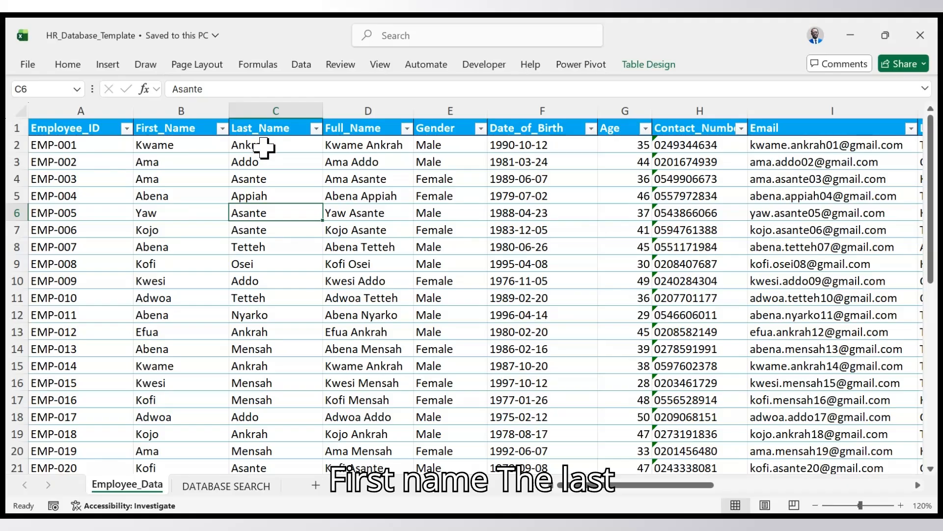
pyautogui.click(376, 146)
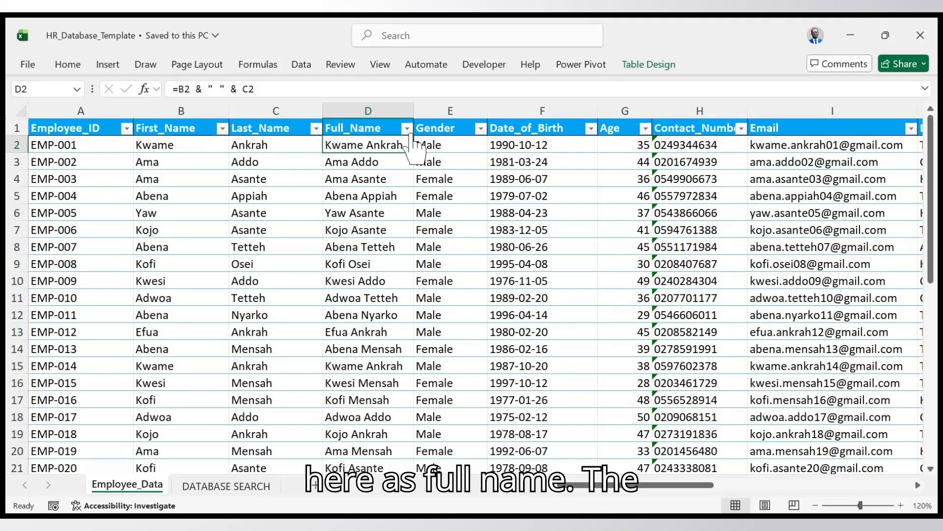
pyautogui.click(433, 127)
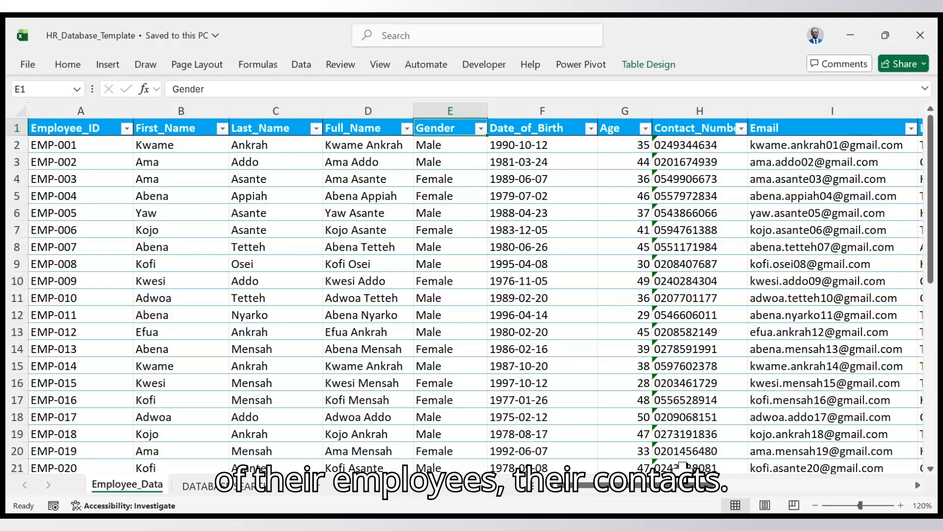
pyautogui.moveTo(683, 489); pyautogui.dragTo(816, 511)
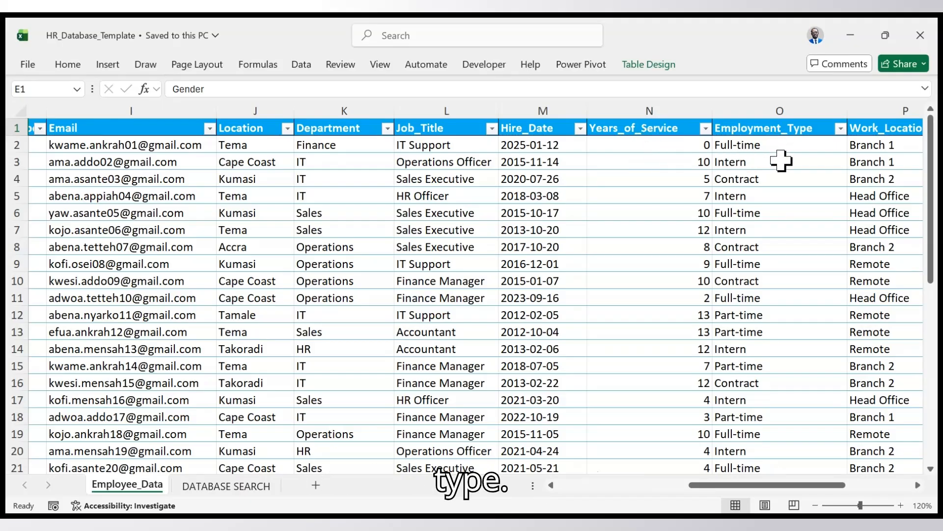
pyautogui.moveTo(786, 484); pyautogui.dragTo(883, 484)
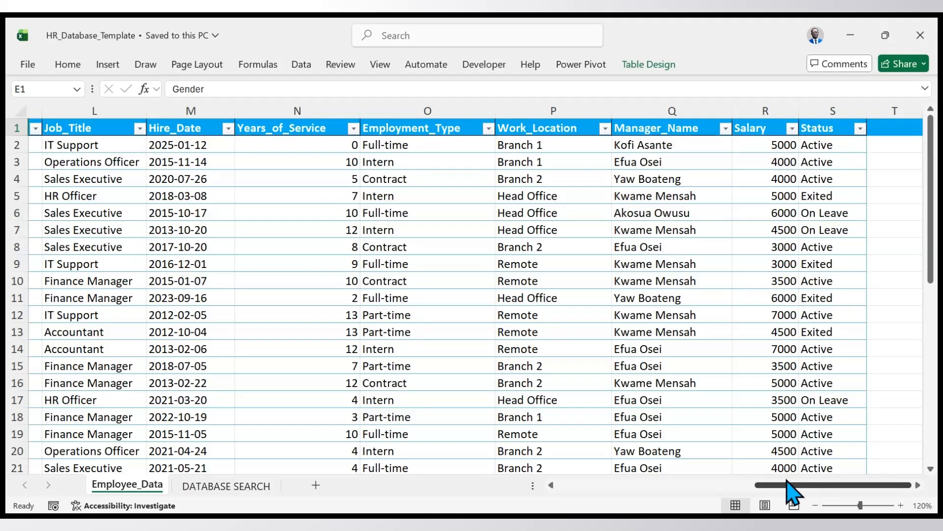
pyautogui.click(216, 486)
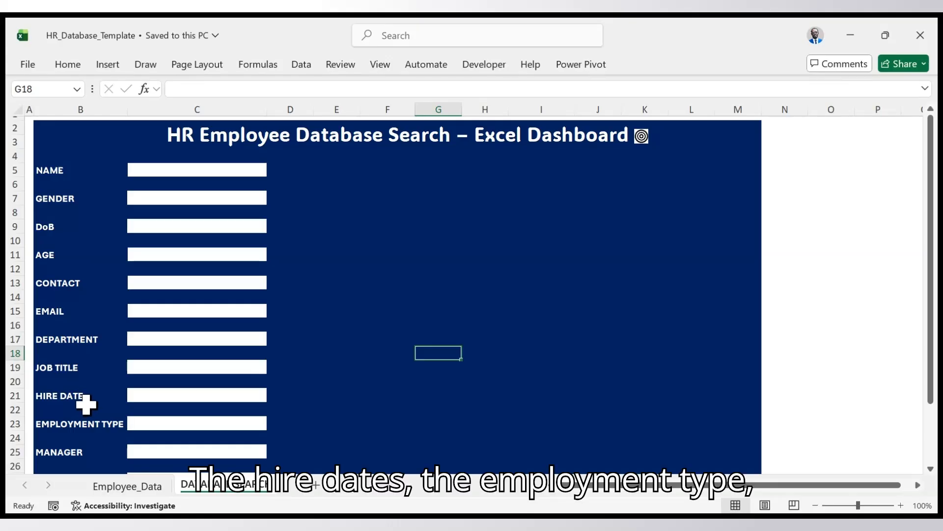
pyautogui.scroll(-2, 87, 410)
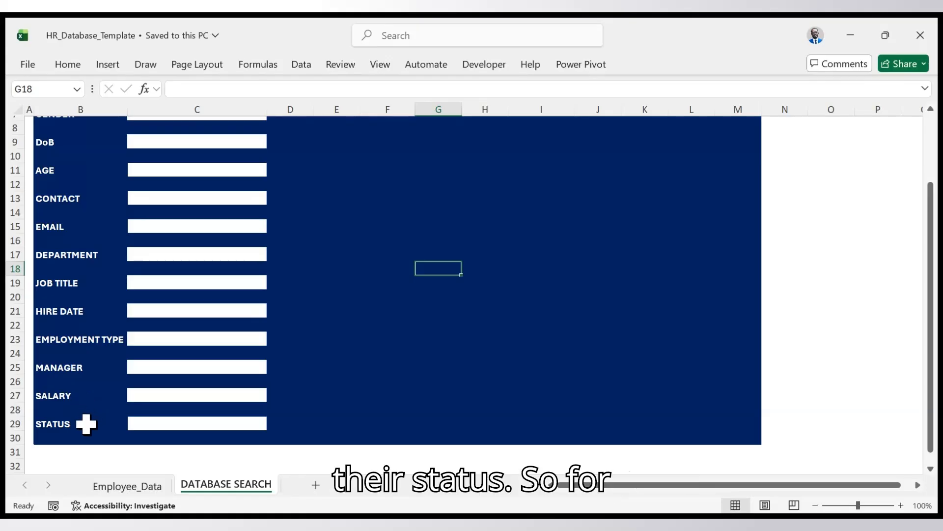
pyautogui.scroll(2, 93, 376)
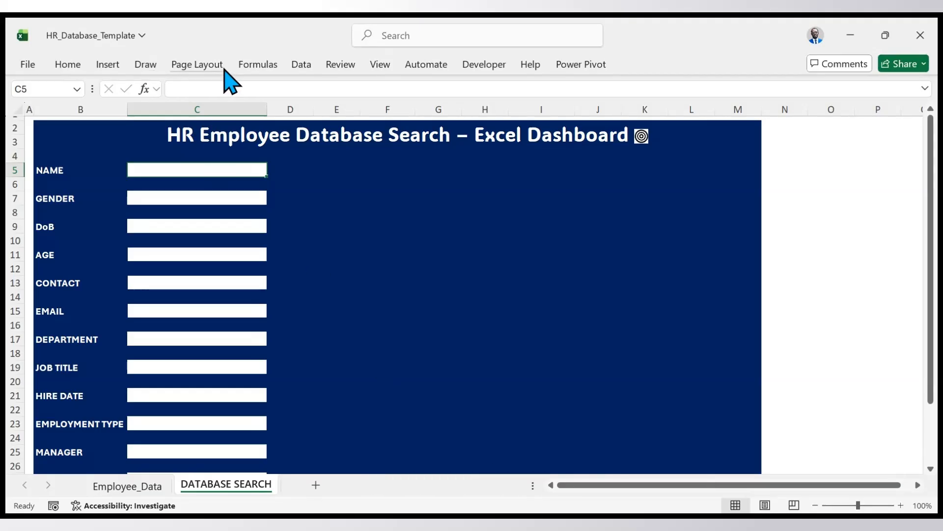
# - Add a list data validation to the NAME cell C5, sourced from the Full_Name entries D2:D41 on the Employee_Data sheet
pyautogui.click(307, 67)
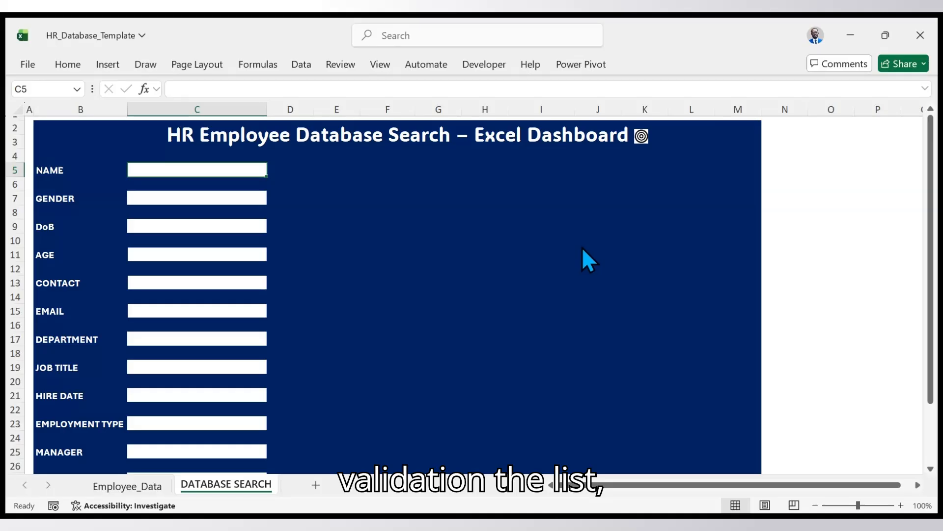
pyautogui.click(618, 267)
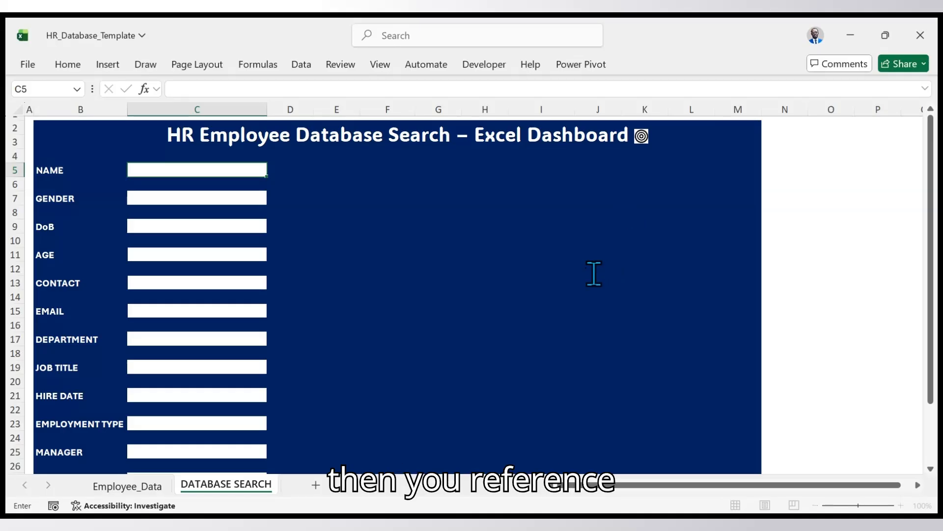
pyautogui.click(121, 485)
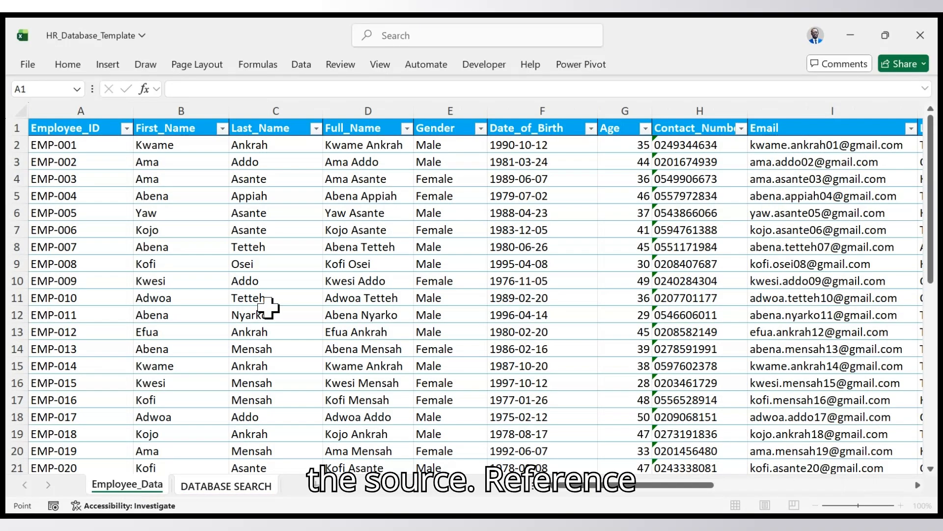
pyautogui.click(370, 146)
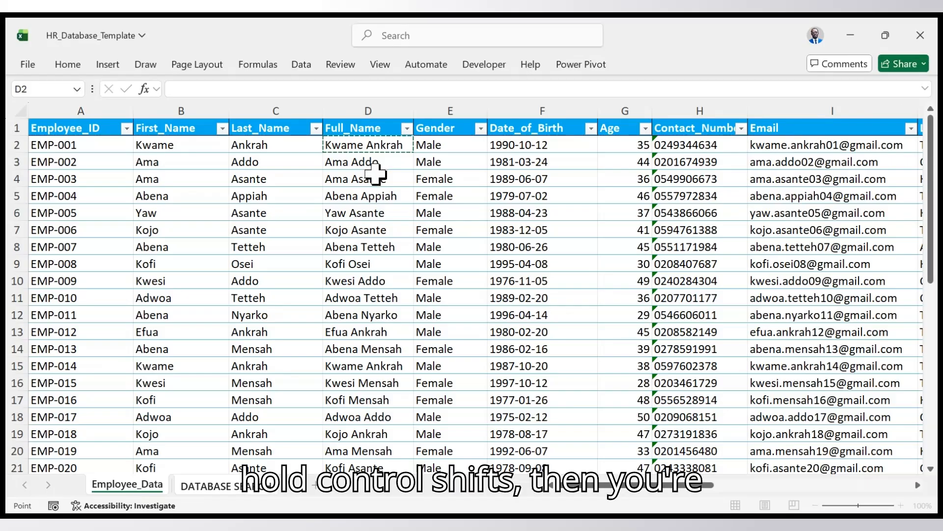
pyautogui.hotkey('ctrl', 'shift', 'Down')
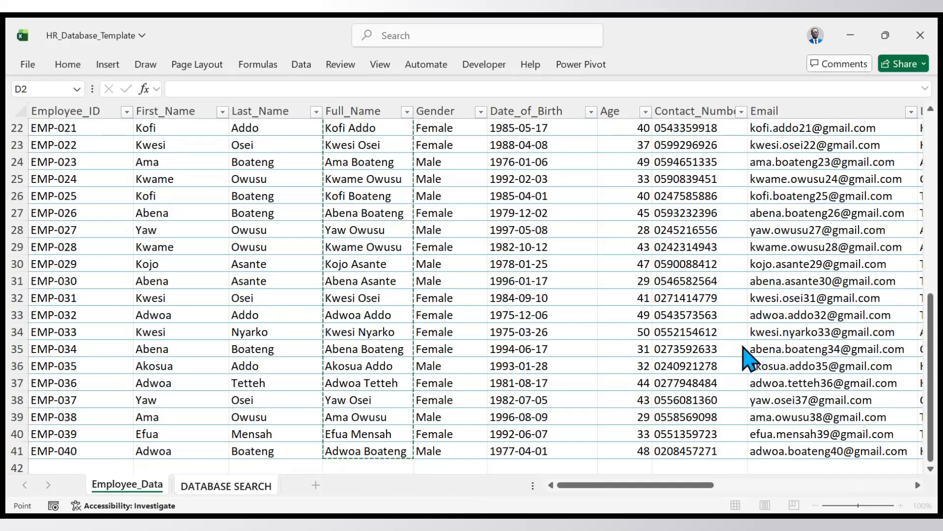
pyautogui.hotkey('ctrl', 'pagedown')
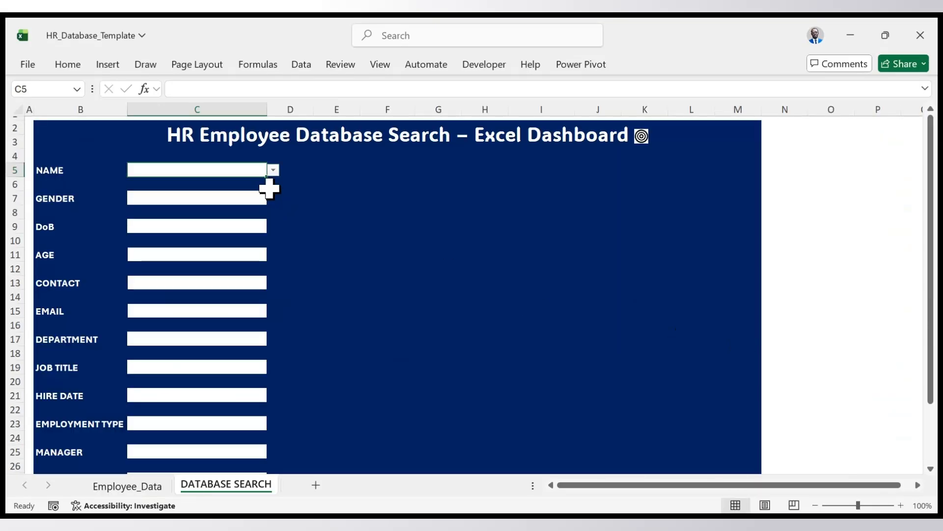
# - Try the NAME drop-down by choosing one employee from its list, and replace that choice with another employee
pyautogui.click(275, 174)
pyautogui.click(236, 200)
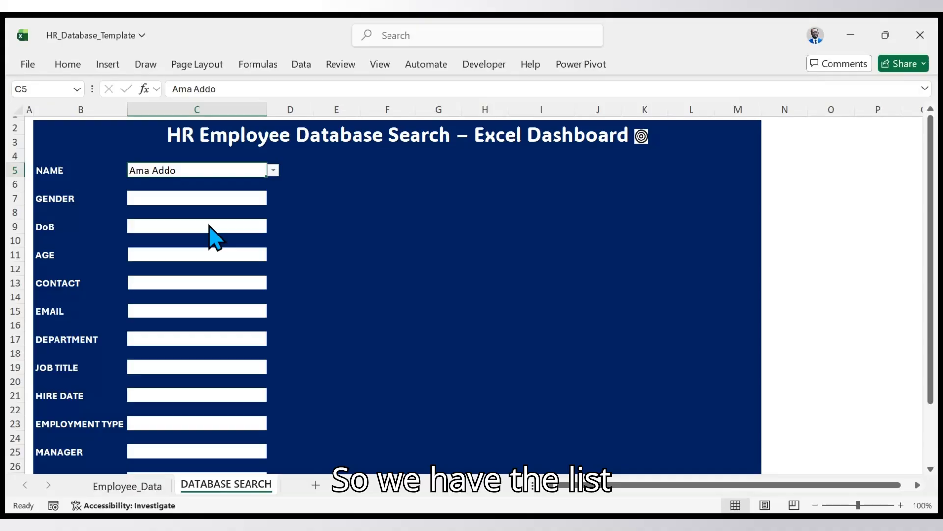
pyautogui.click(273, 170)
pyautogui.click(270, 180)
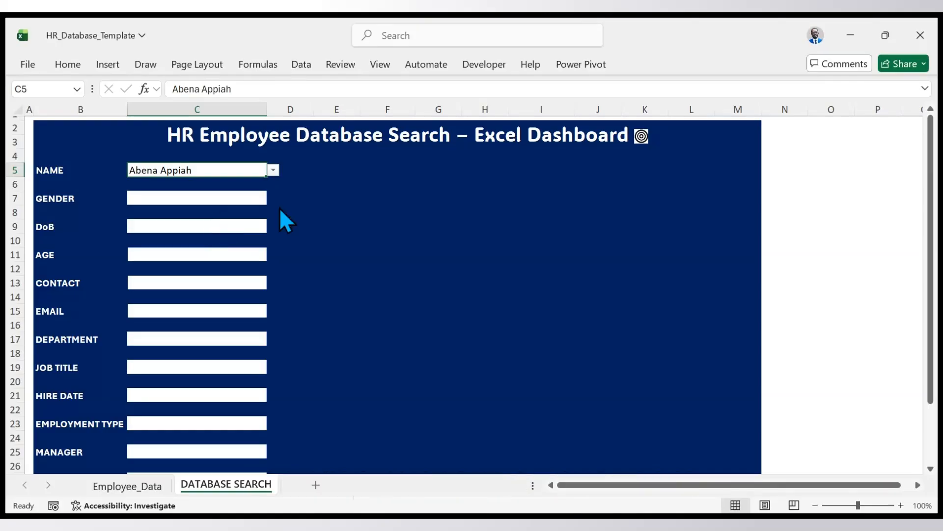
# - Start an XLOOKUP formula in the GENDER cell C7 with the NAME cell C5 as the lookup value
pyautogui.click(264, 198)
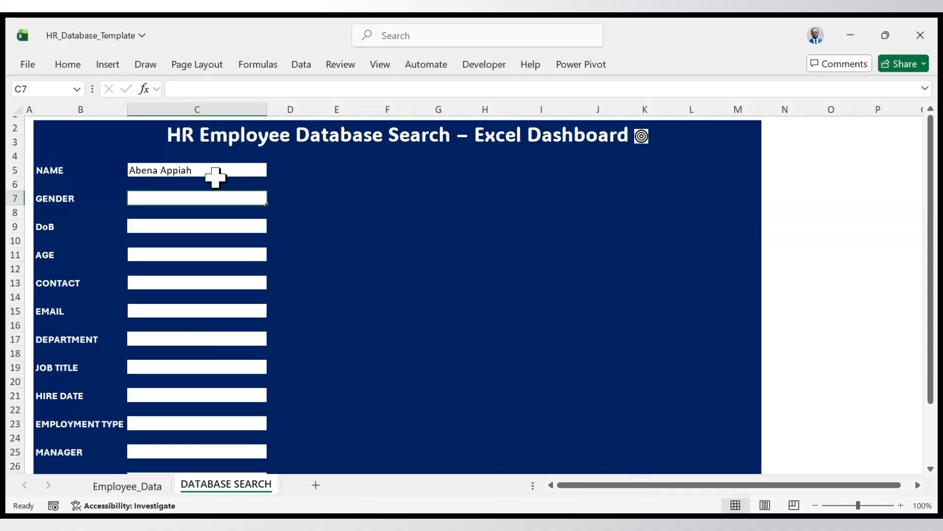
pyautogui.doubleClick(216, 197)
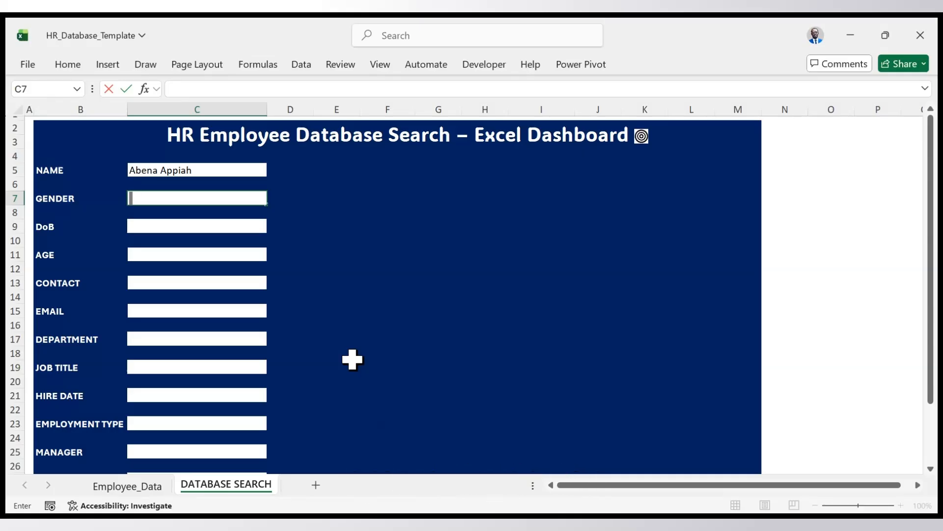
pyautogui.write('=')
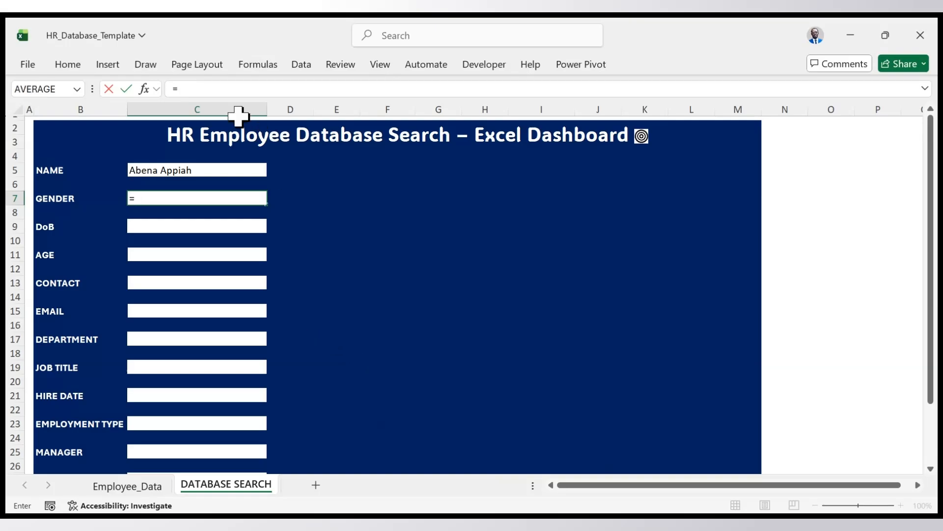
pyautogui.click(214, 90)
pyautogui.write('xlo')
pyautogui.press('Tab')
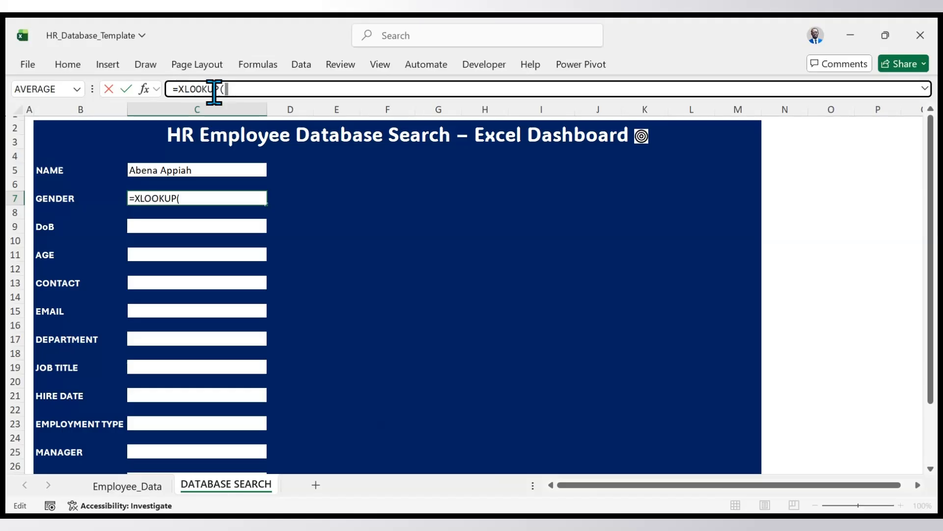
pyautogui.click(209, 171)
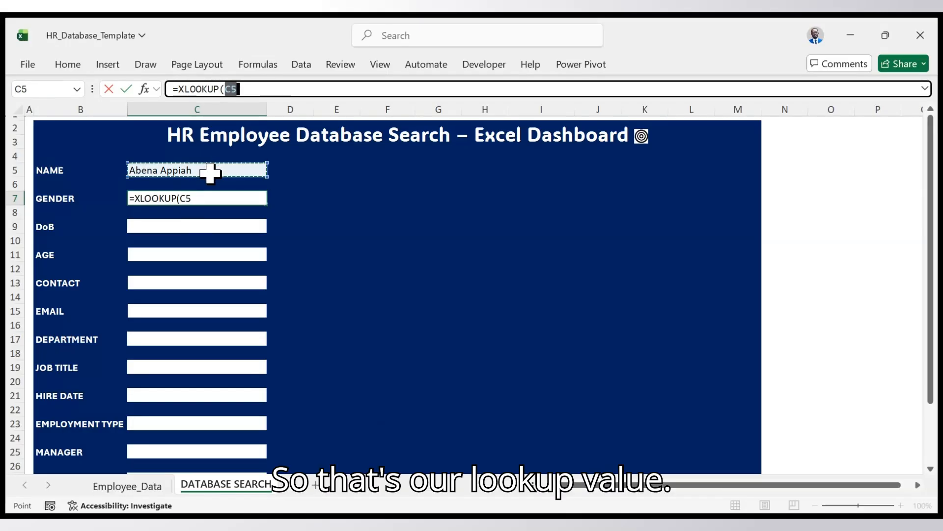
pyautogui.write(',')
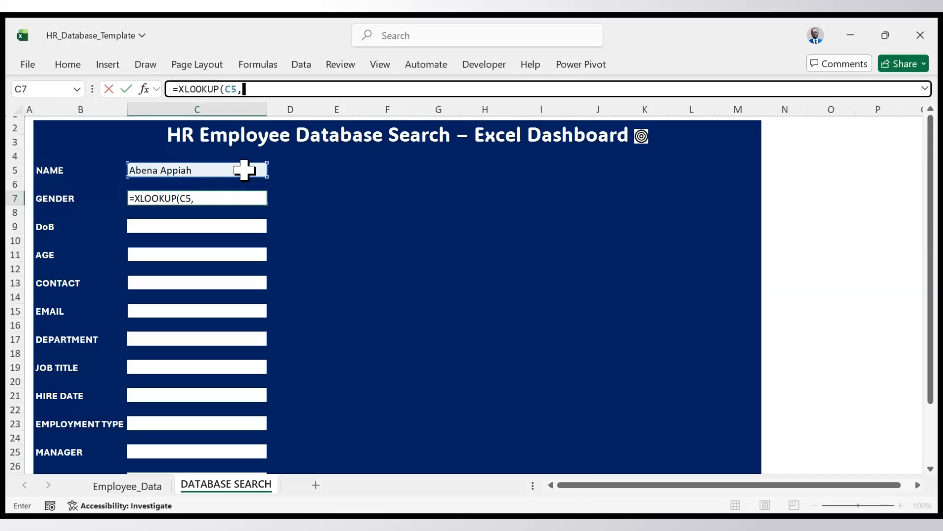
# - Set the lookup array of the GENDER formula to Employee_Data[Full_Name]
pyautogui.write('pl')
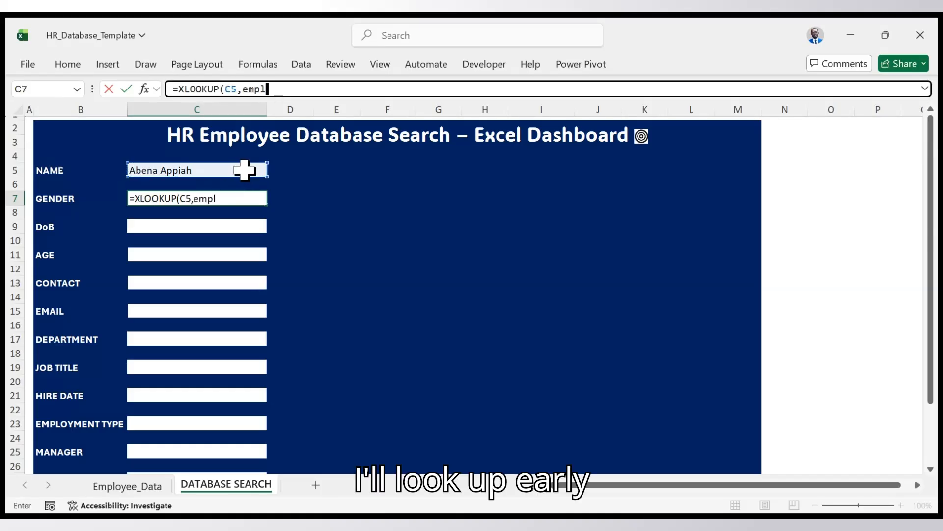
pyautogui.press('Tab')
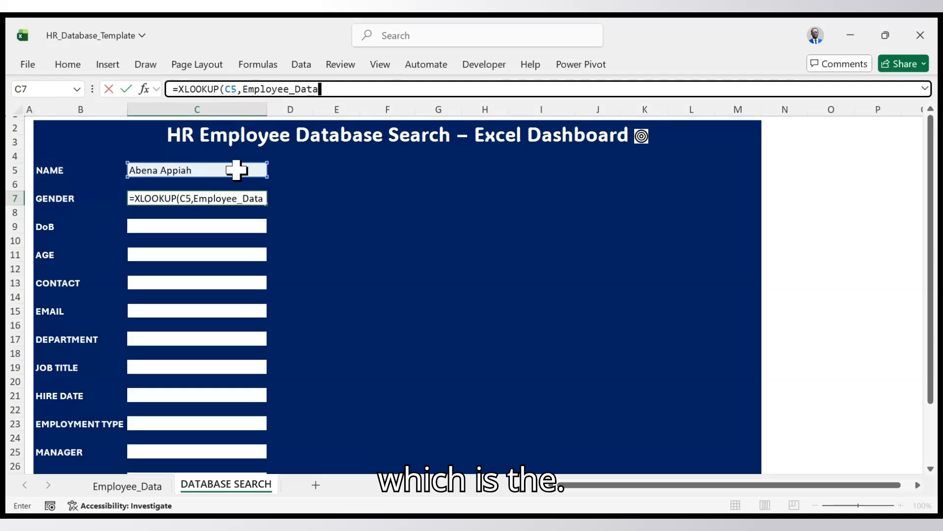
pyautogui.write('{')
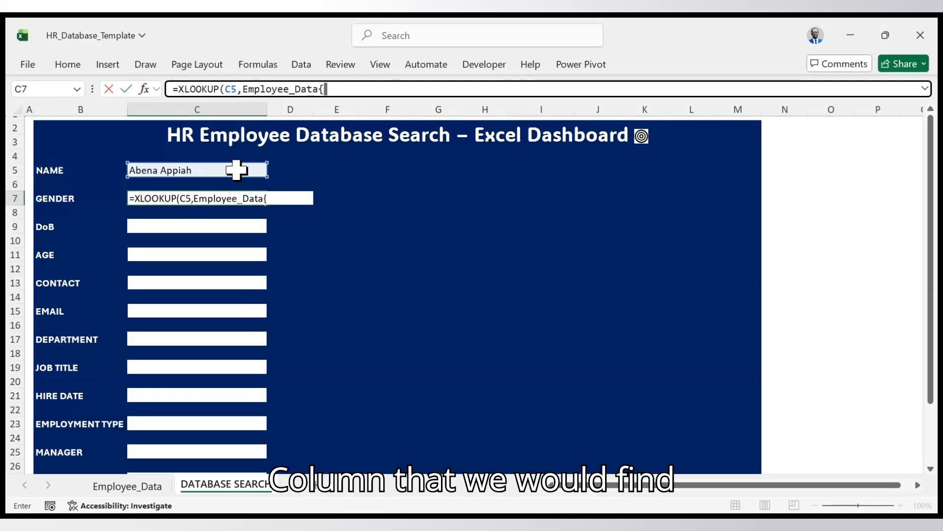
pyautogui.press('BackSpace')
pyautogui.write('[')
pyautogui.click(369, 175)
pyautogui.write('Full_Name')
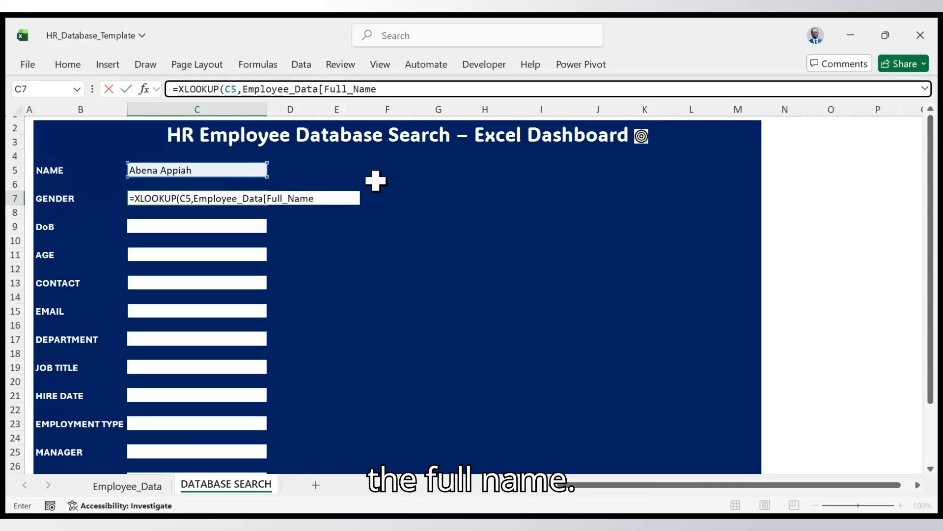
pyautogui.write('}')
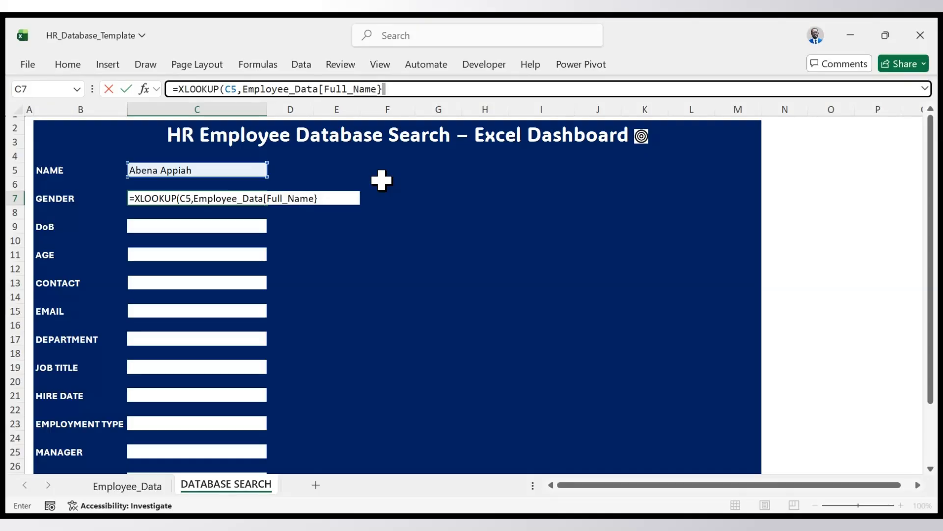
pyautogui.press('BackSpace')
pyautogui.write('],')
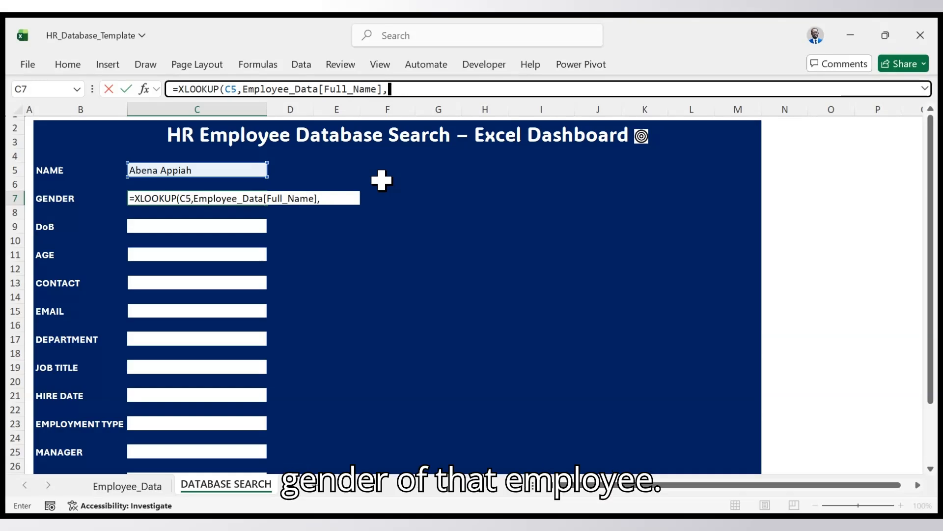
# - Complete the GENDER formula with Employee_Data[Gender] as the return array and 0 as the if-not-found value
pyautogui.write('Employee_Data')
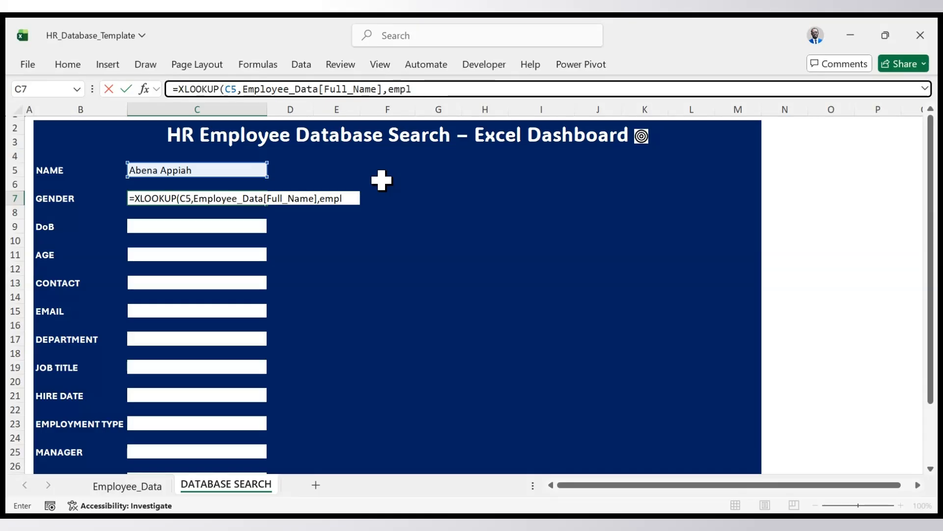
pyautogui.write('[')
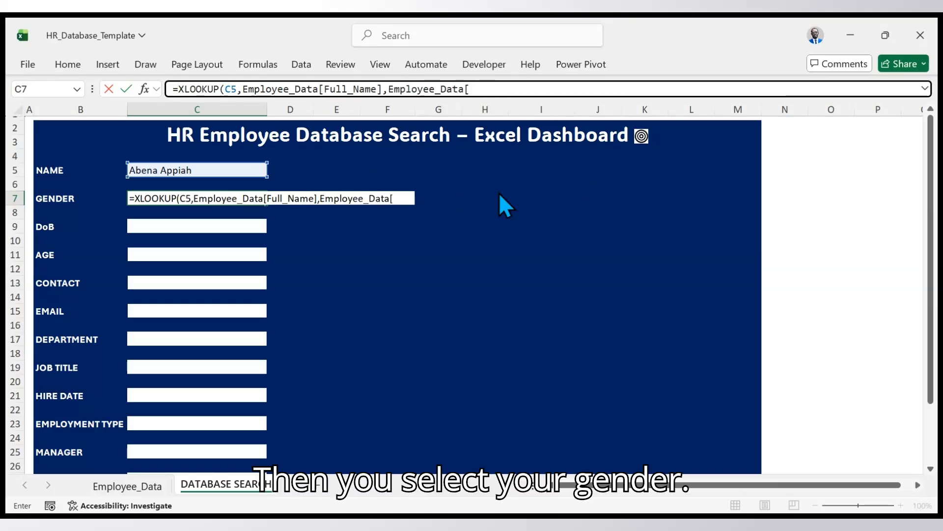
pyautogui.write('Gender')
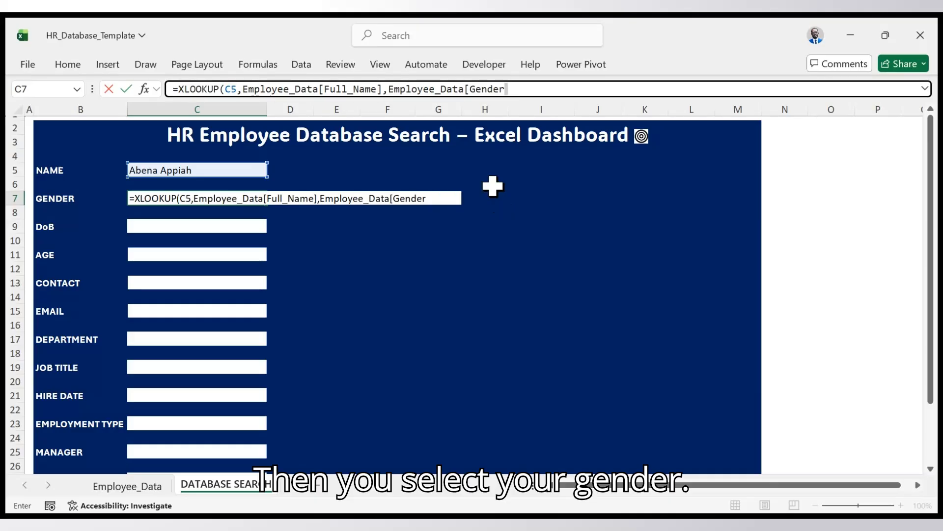
pyautogui.write('],0')
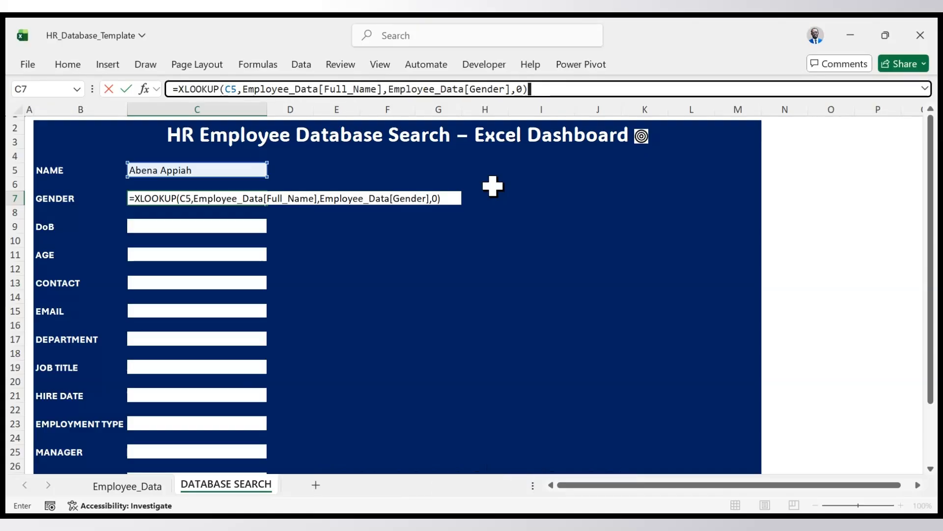
pyautogui.press('Return')
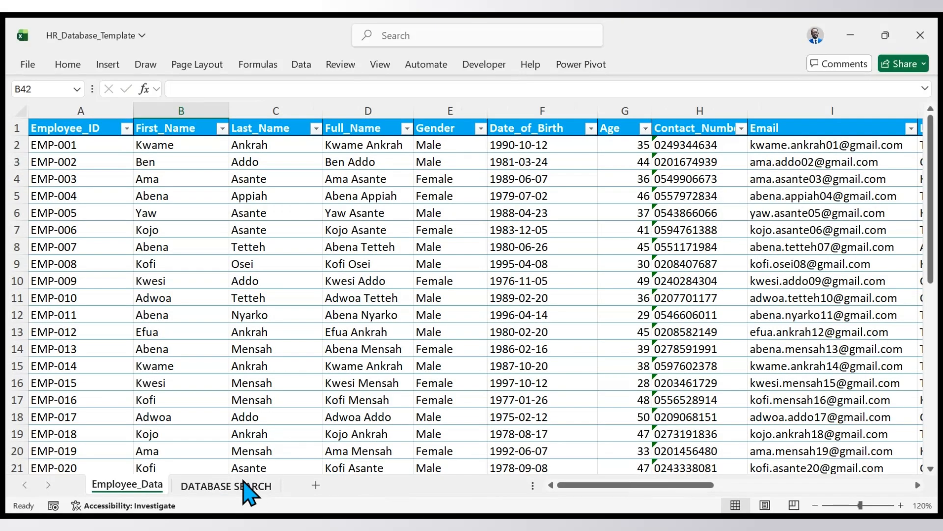
# - Choose another employee in the NAME cell, and start an XLOOKUP formula in the DoB cell C9 with C5 as the lookup value
pyautogui.click(244, 486)
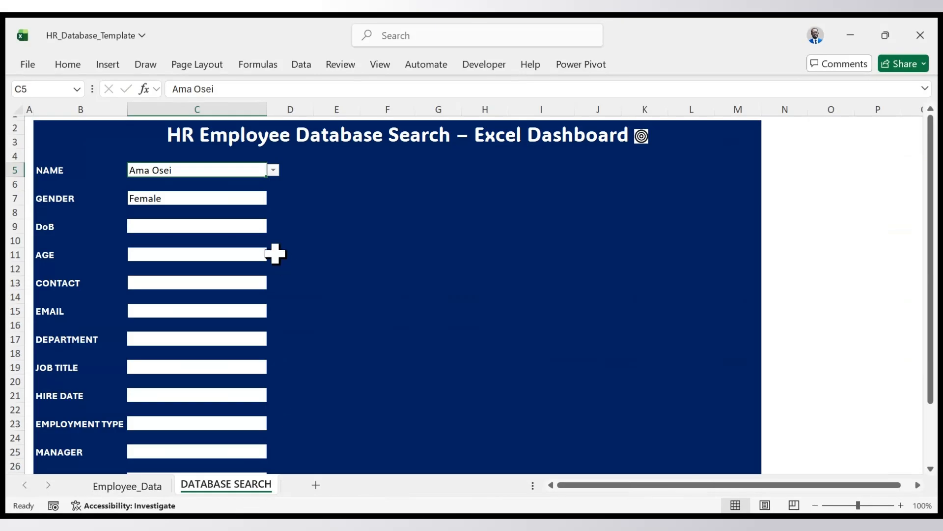
pyautogui.click(241, 239)
pyautogui.click(238, 227)
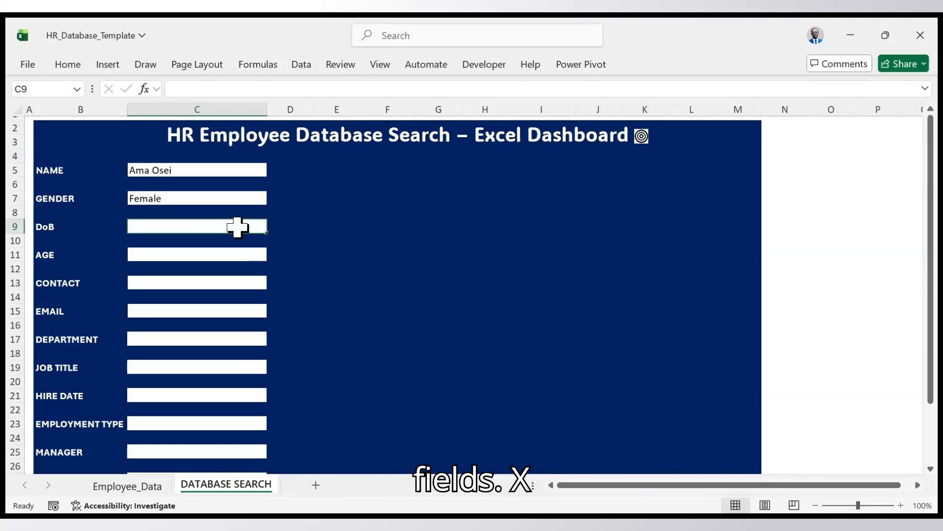
pyautogui.write('=')
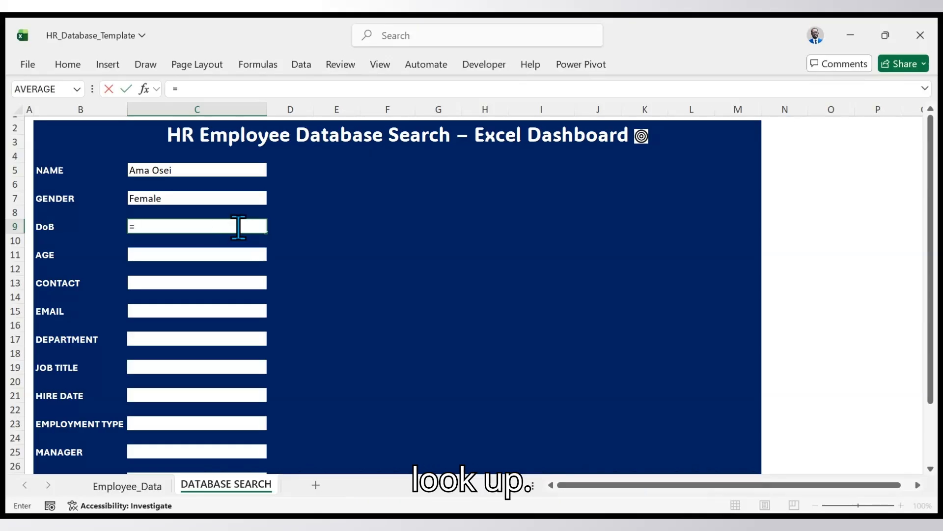
pyautogui.click(210, 90)
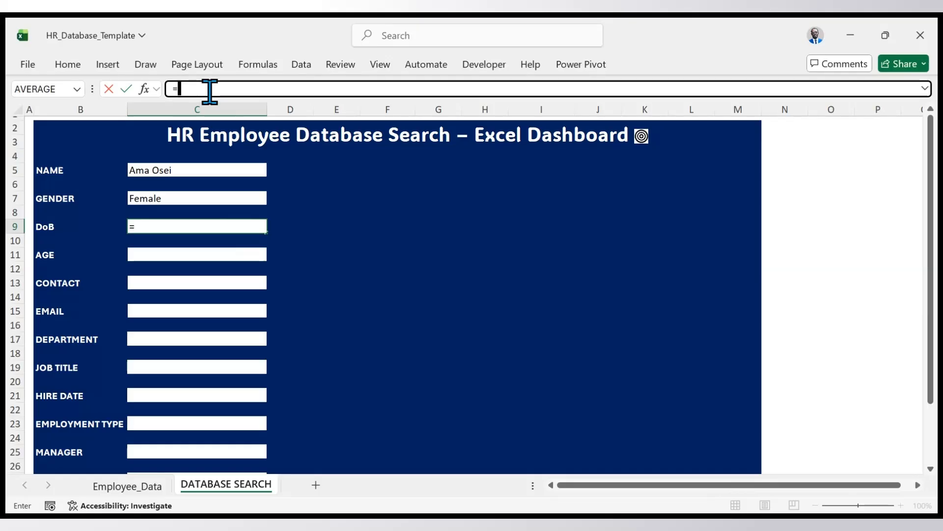
pyautogui.write('xlo')
pyautogui.press('Tab')
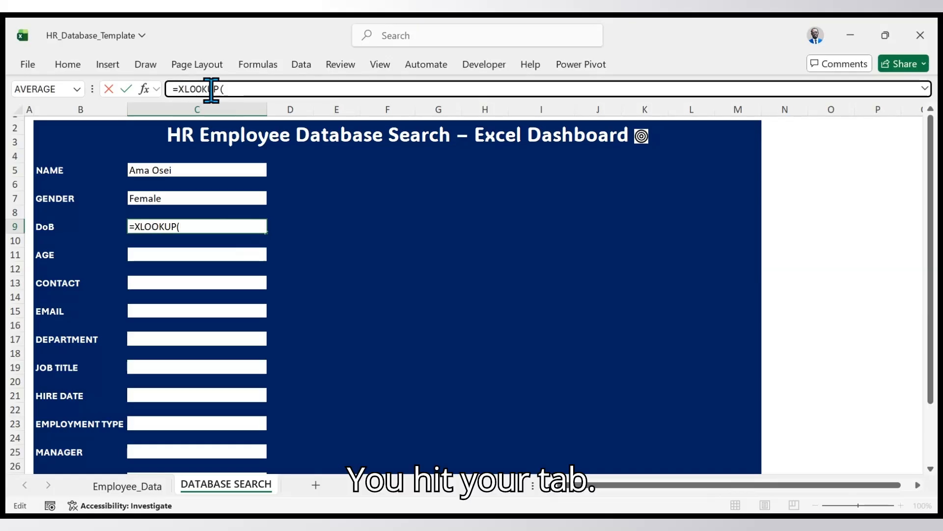
pyautogui.click(239, 168)
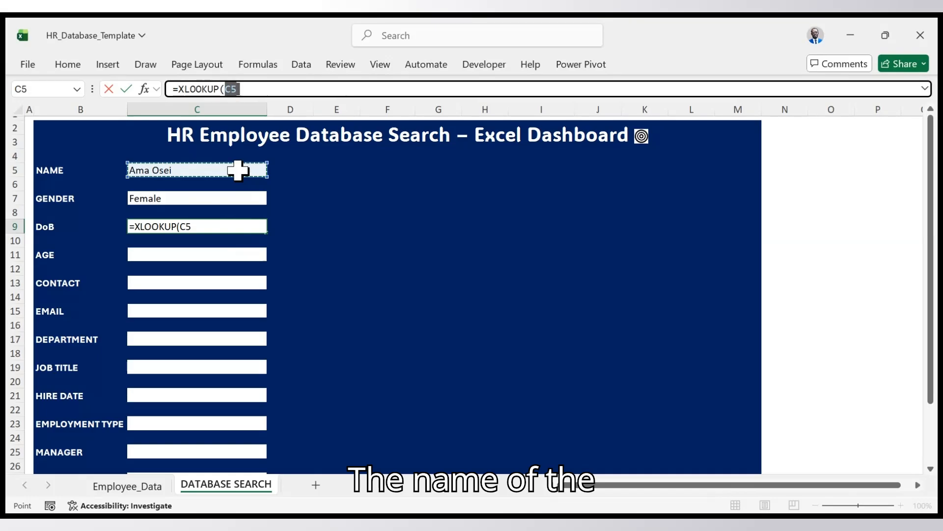
pyautogui.write(',')
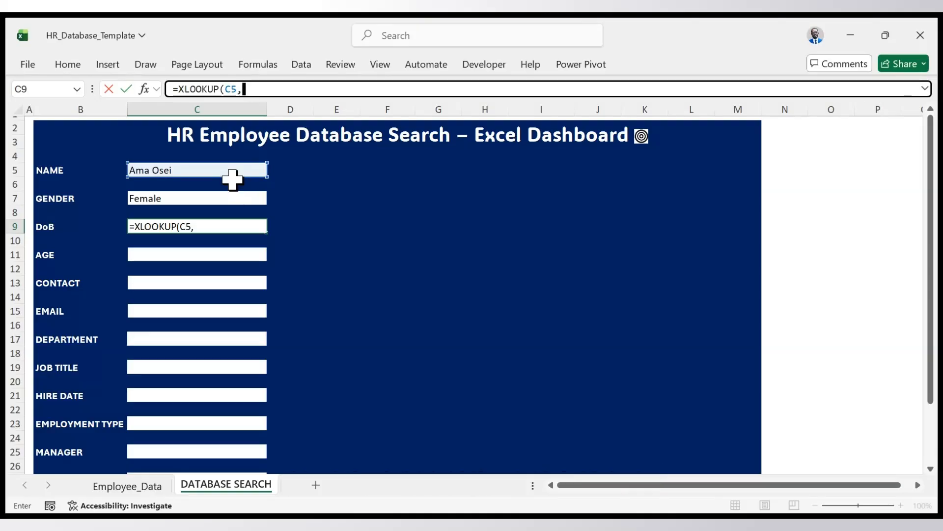
# - Set the lookup array of the DoB formula to Employee_Data[Full_Name]
pyautogui.click(256, 89)
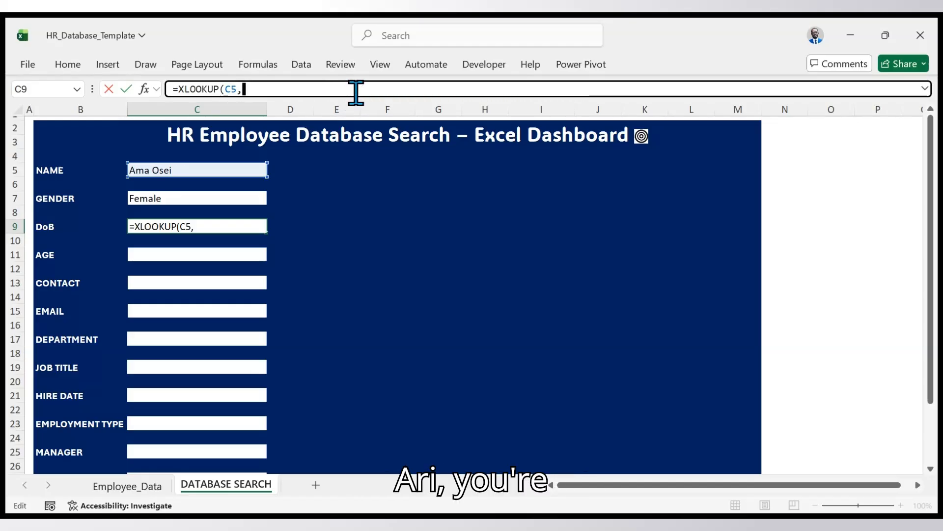
pyautogui.write('empl')
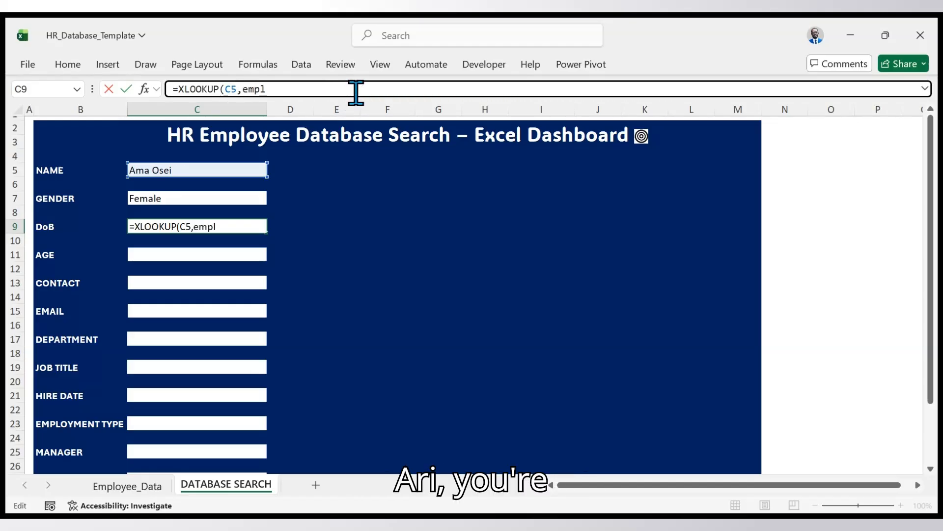
pyautogui.write('oy')
pyautogui.press('Tab')
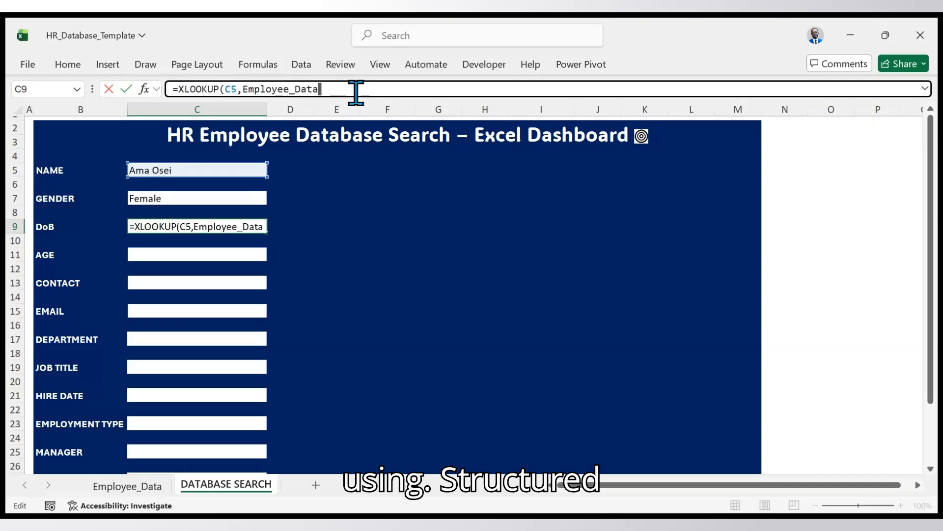
pyautogui.write('[')
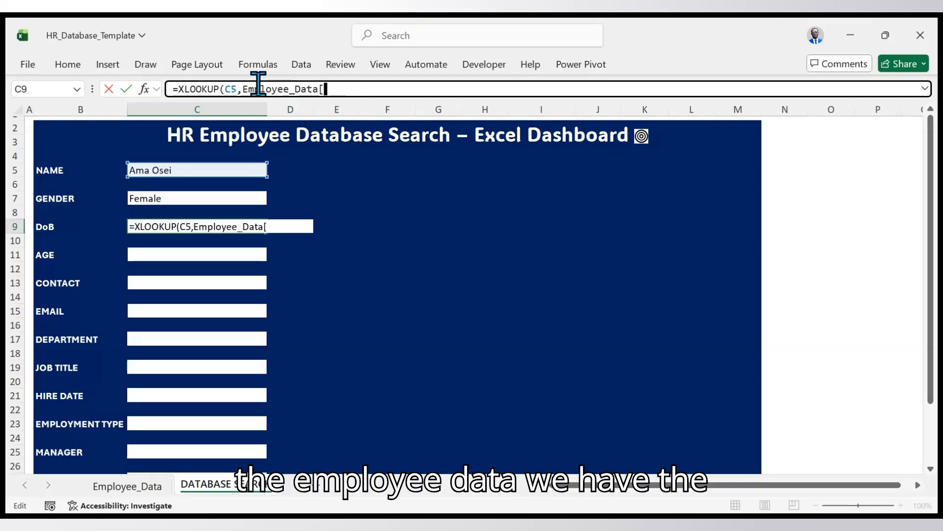
pyautogui.click(367, 178)
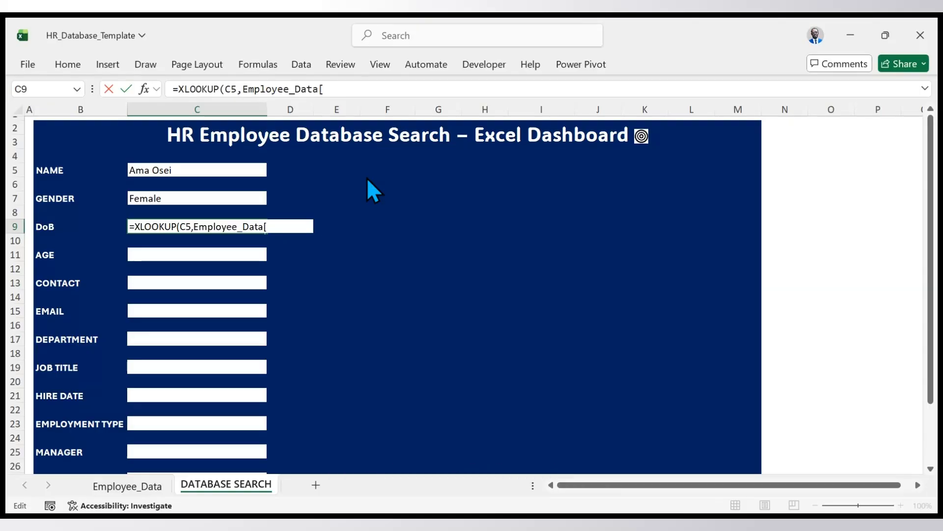
pyautogui.write('Full_Name')
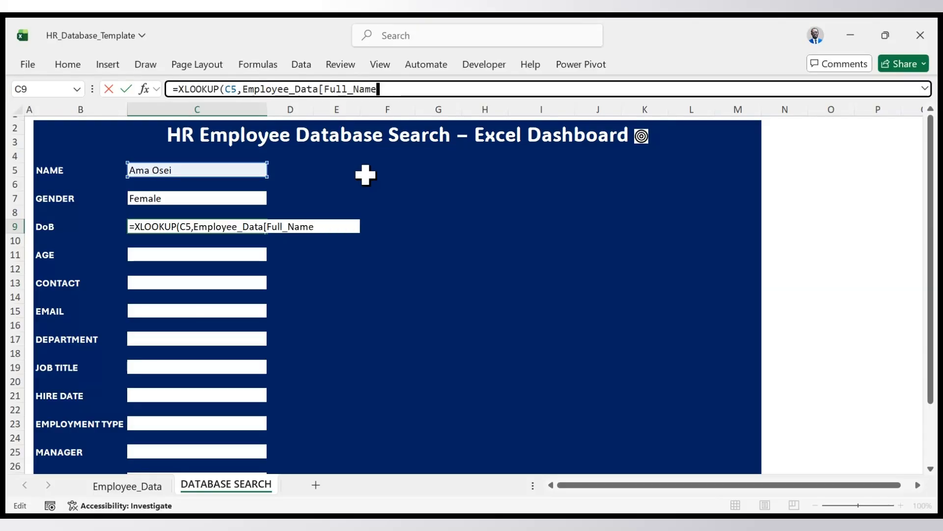
pyautogui.write('],')
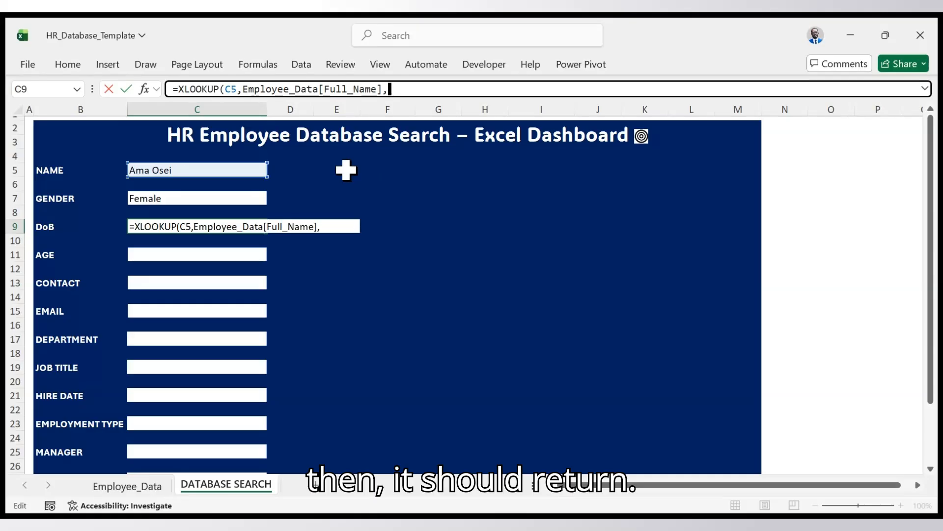
pyautogui.write('empl')
# - Complete the DoB formula with Employee_Data[Date_of_Birth] as the return array and 0 as the if-not-found value
pyautogui.press('Tab')
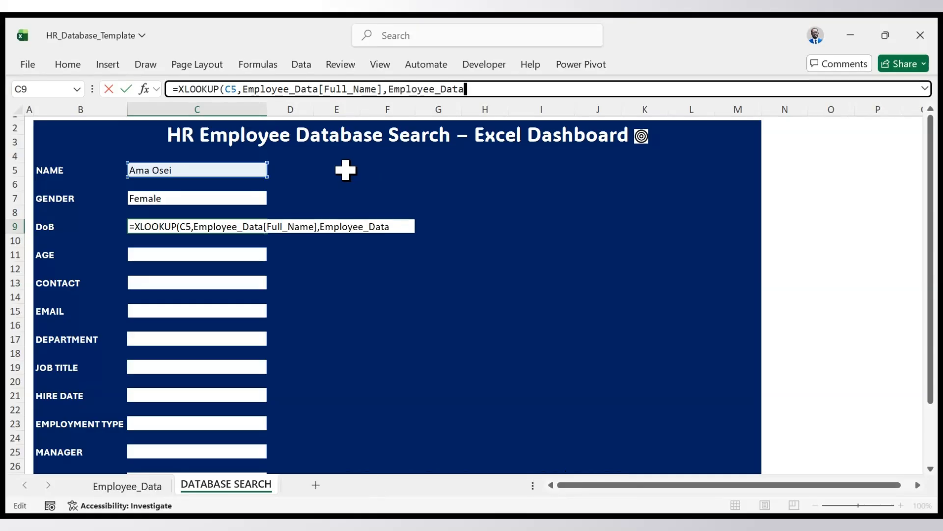
pyautogui.write('[')
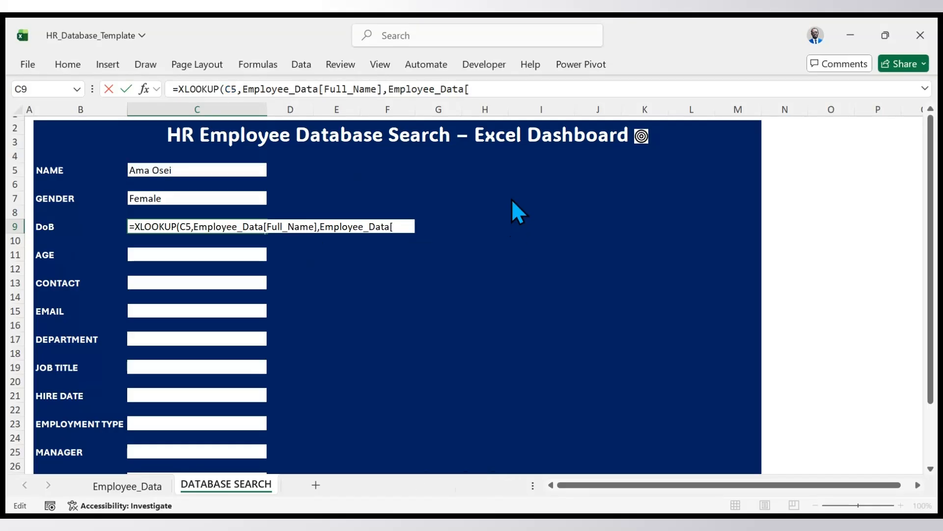
pyautogui.write('Date_of_Birth')
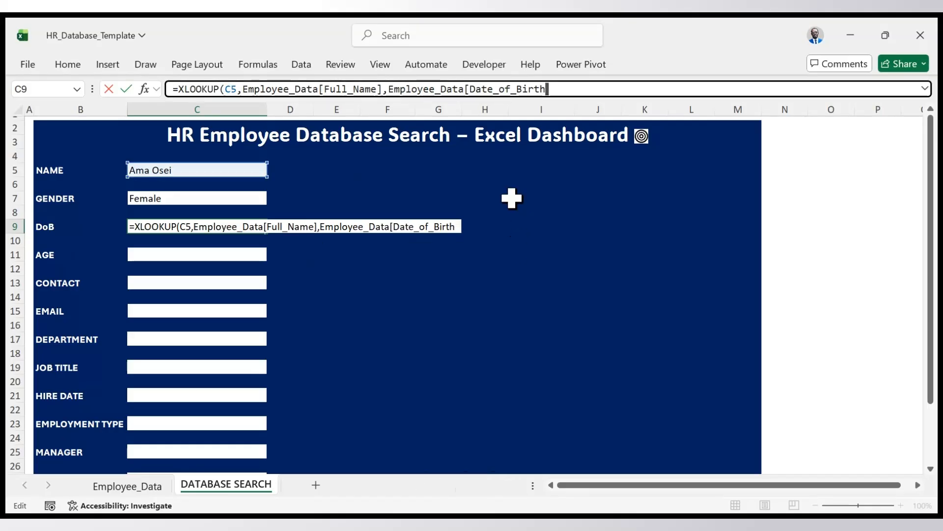
pyautogui.write(']')
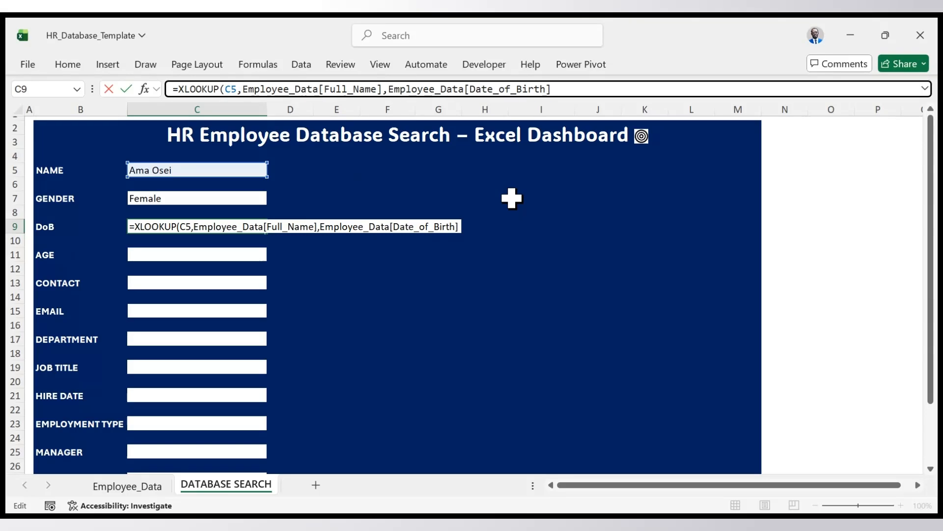
pyautogui.write(',')
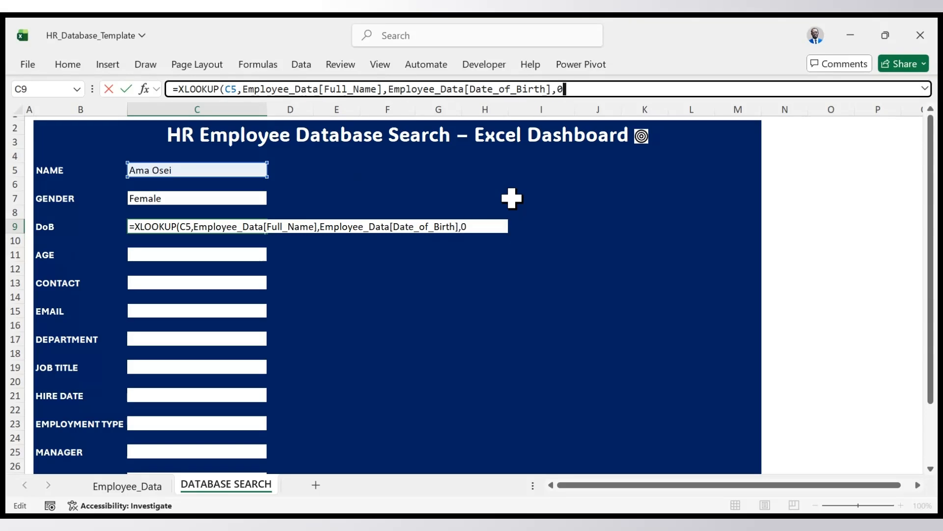
pyautogui.write('0)')
pyautogui.press('Return')
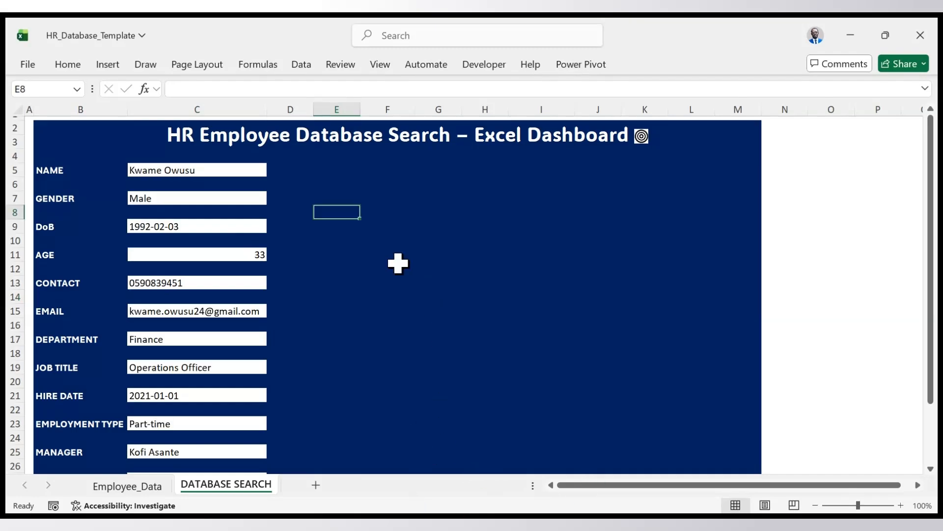
# - Review the selected employee's retrieved details on the DATABASE SEARCH sheet, from GENDER down to STATUS
pyautogui.scroll(-1, 296, 185)
pyautogui.scroll(-1, 296, 185)
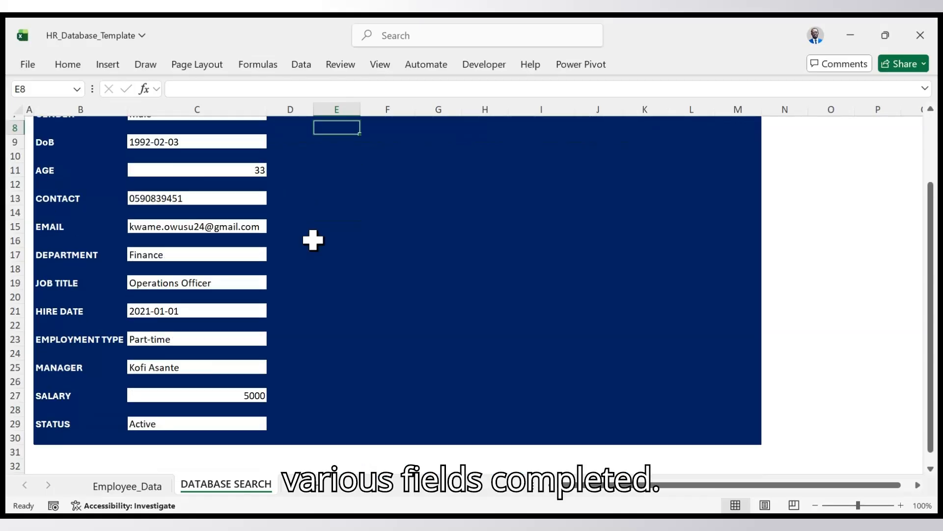
pyautogui.scroll(2, 313, 239)
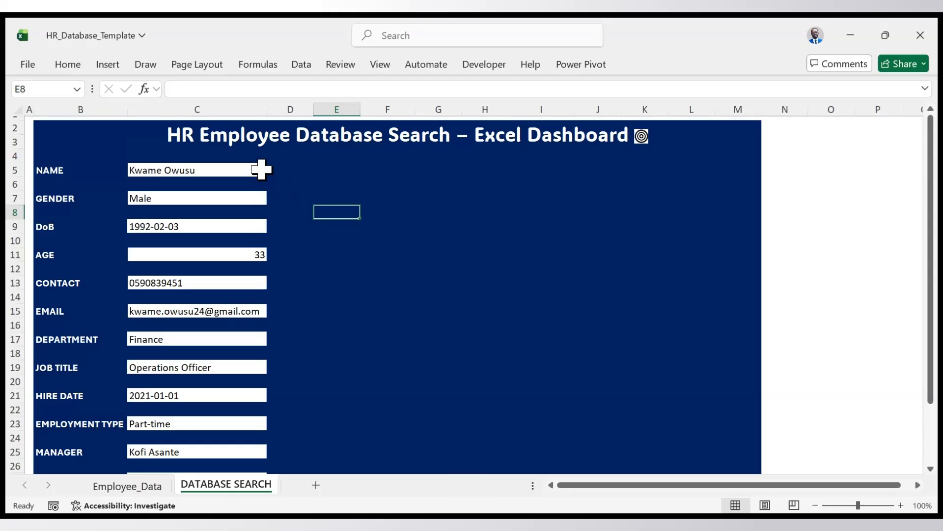
pyautogui.click(256, 169)
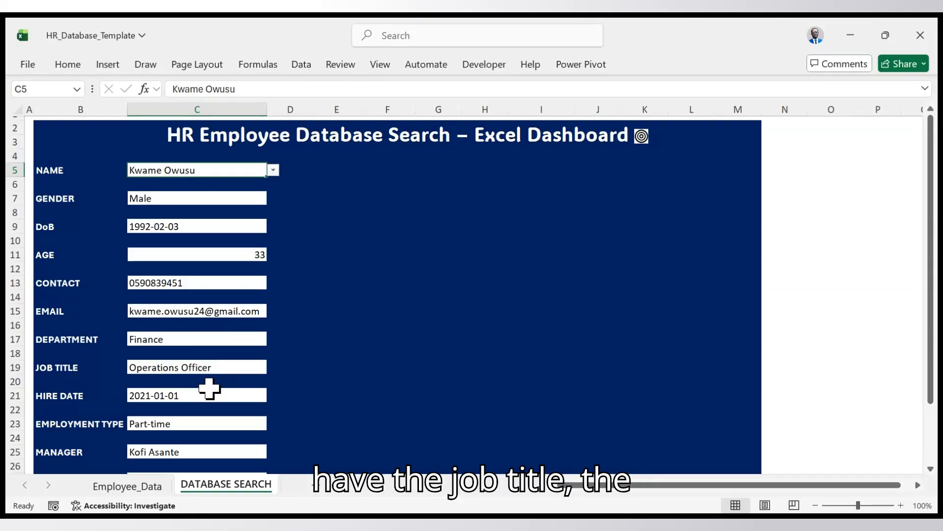
pyautogui.scroll(-2, 207, 396)
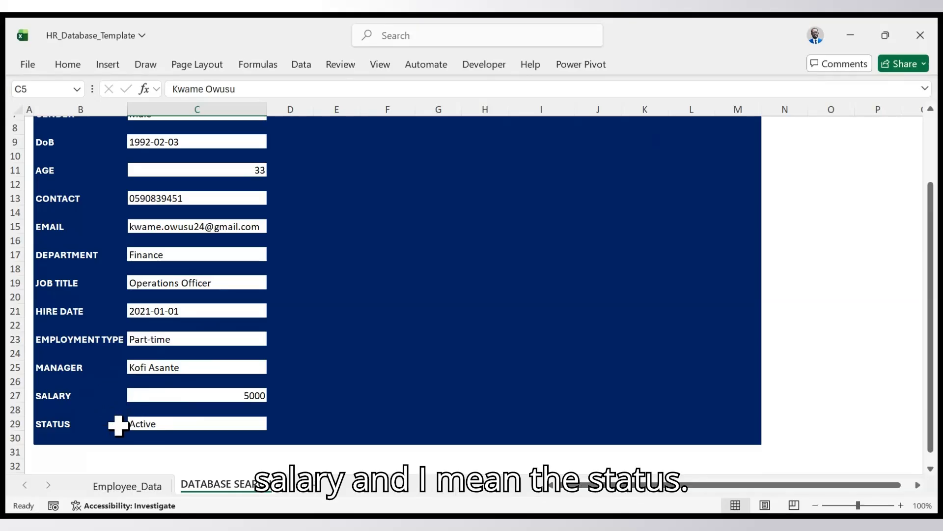
pyautogui.scroll(2, 168, 400)
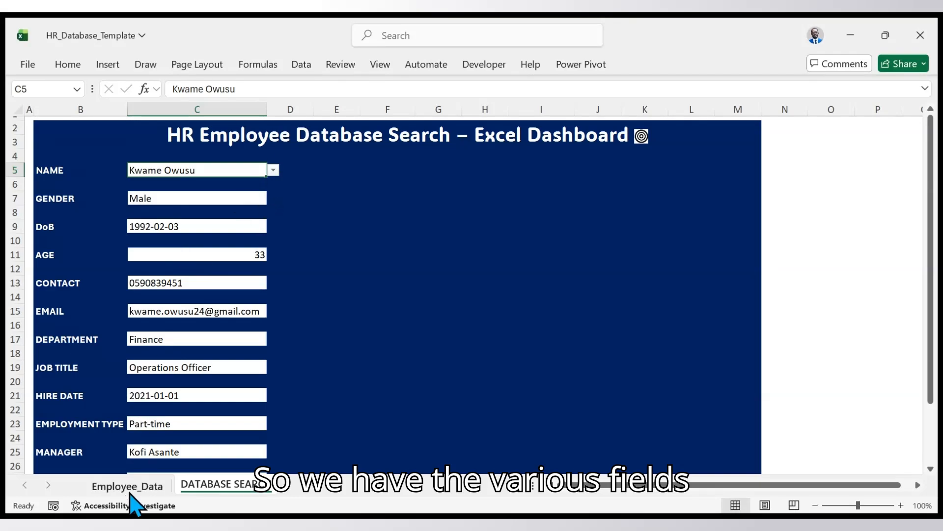
# - Filter the Full_Name column of the Employee_Data table to the employee selected on the DATABASE SEARCH sheet
pyautogui.click(132, 491)
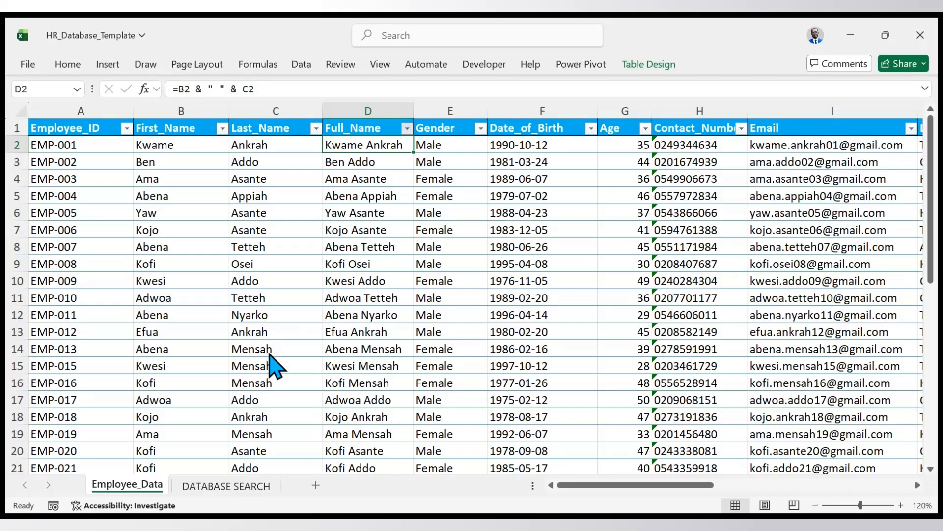
pyautogui.click(350, 452)
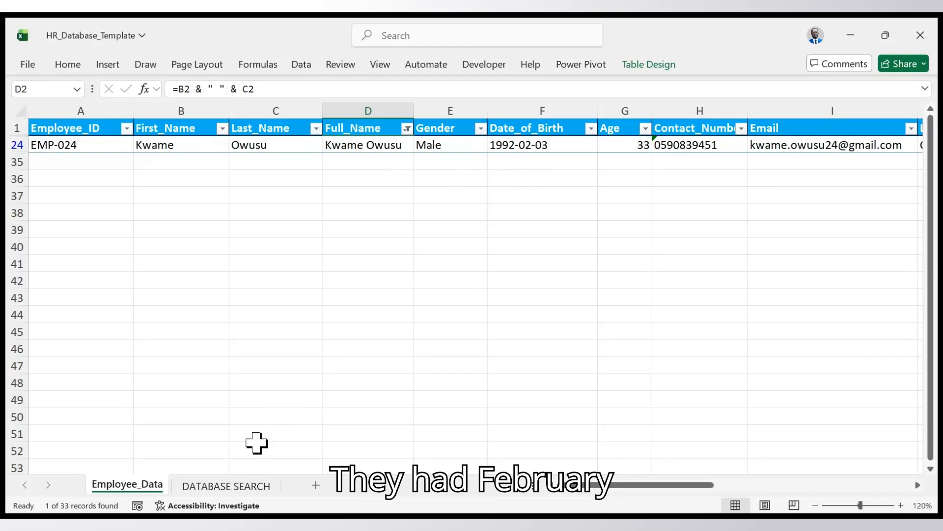
# - Compare the selected employee's personal and job details on the DATABASE SEARCH sheet with the filtered row in Employee_Data
pyautogui.click(216, 489)
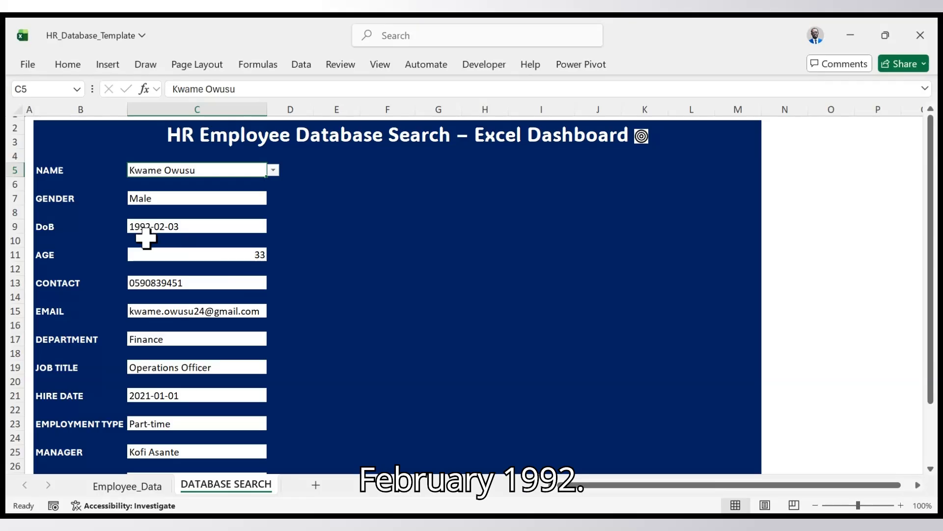
pyautogui.click(150, 488)
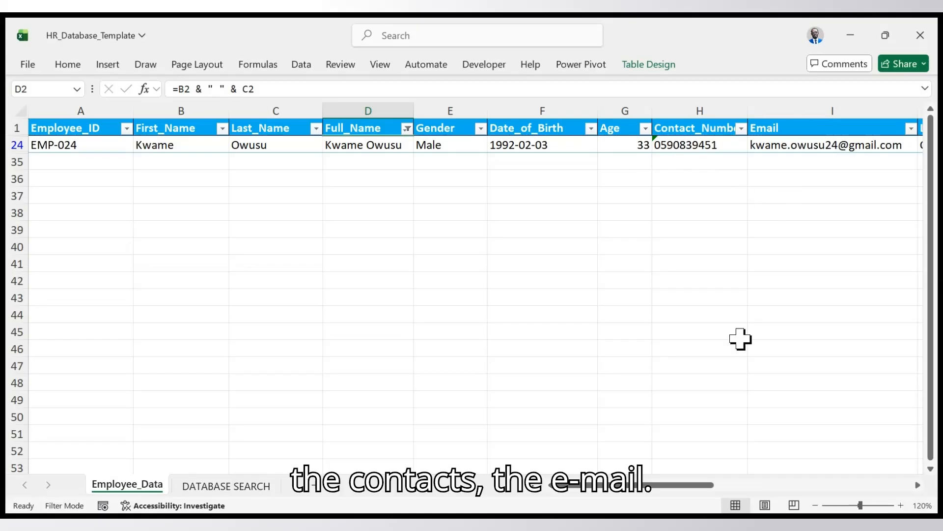
pyautogui.moveTo(686, 486); pyautogui.dragTo(773, 479)
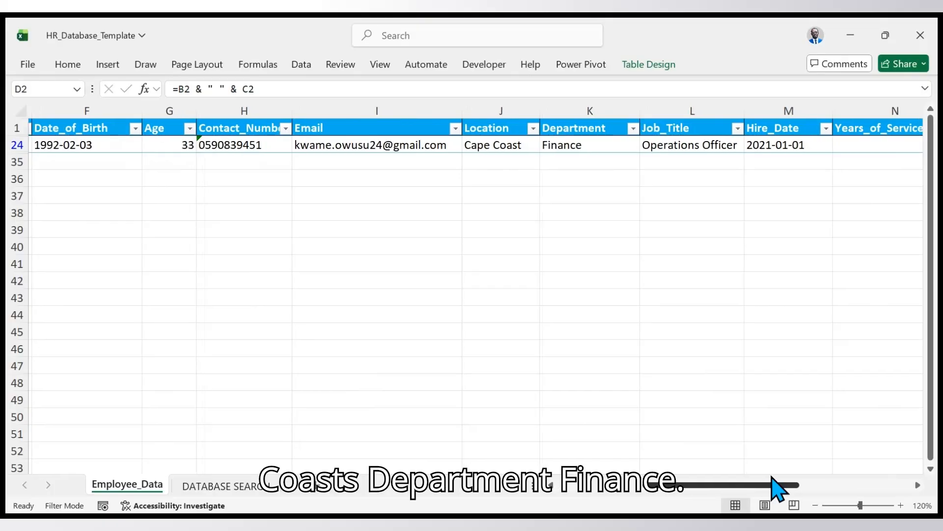
pyautogui.moveTo(772, 478); pyautogui.dragTo(792, 476)
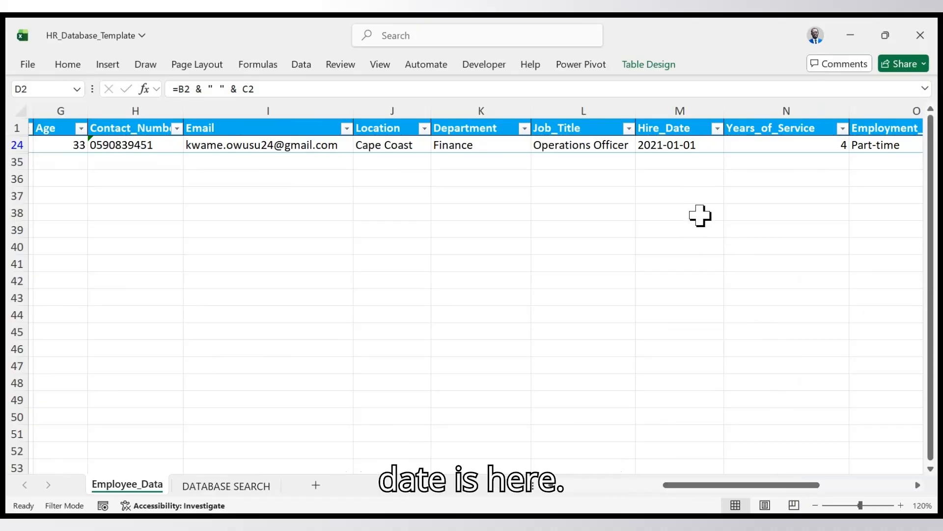
pyautogui.click(235, 488)
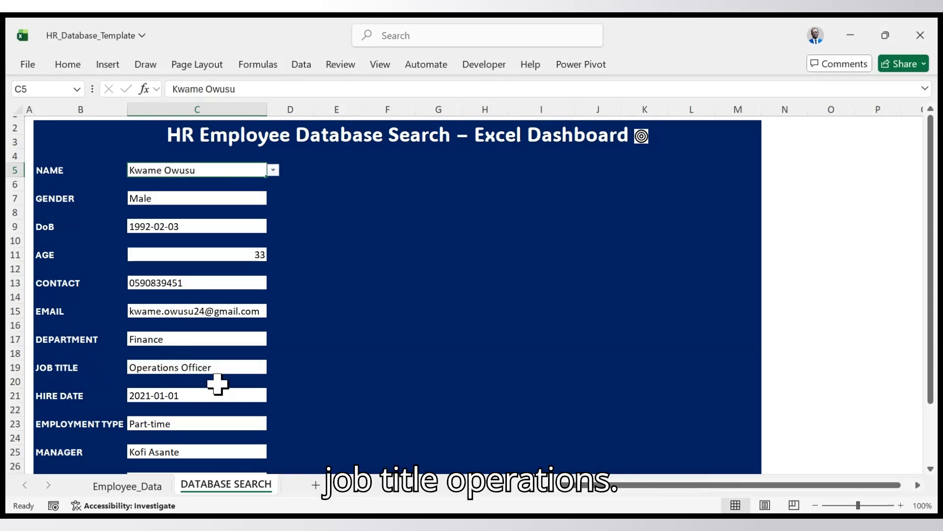
pyautogui.scroll(-2, 210, 385)
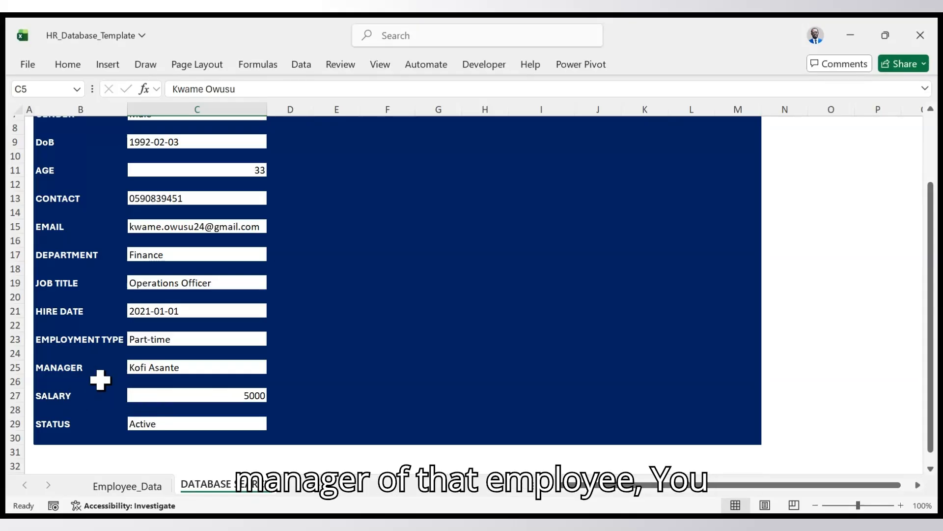
pyautogui.scroll(5, 203, 376)
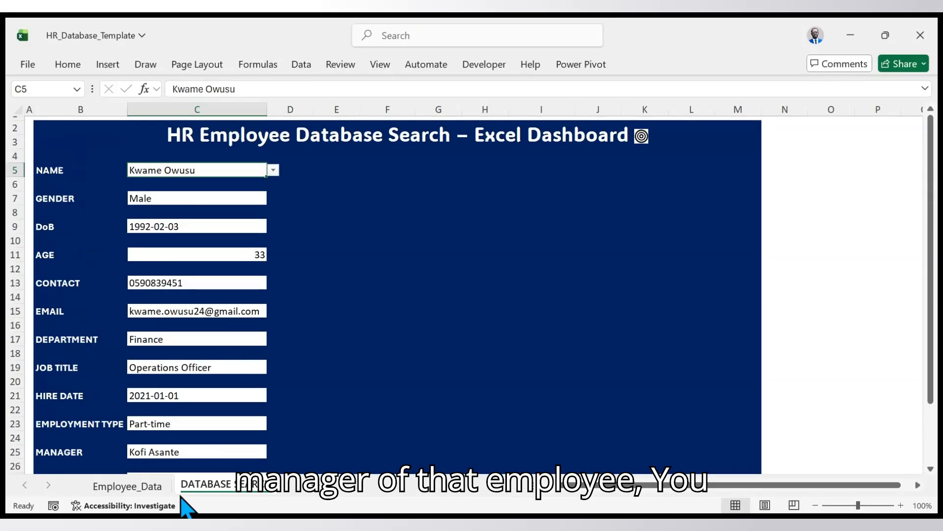
# - Check the filtered Employee_Data row through to the Status column, and undo the Full_Name filter
pyautogui.click(158, 485)
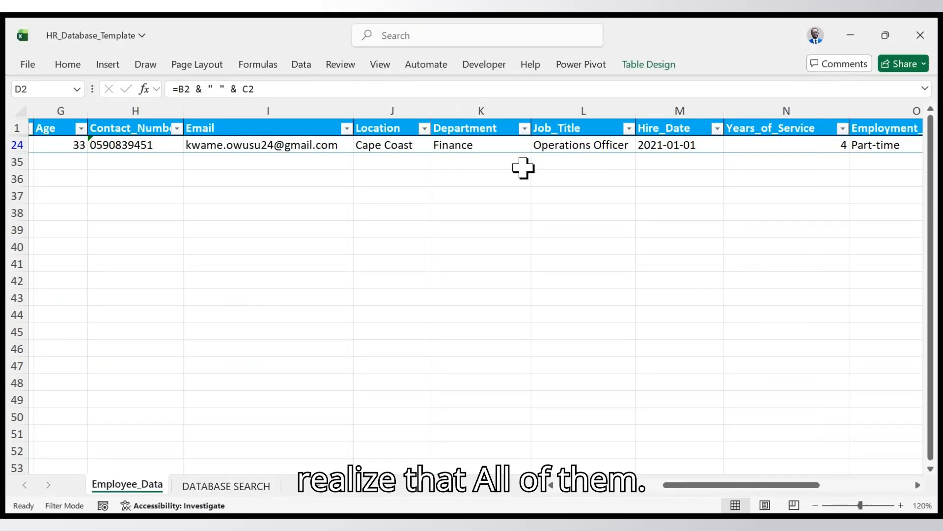
pyautogui.moveTo(765, 485); pyautogui.dragTo(856, 485)
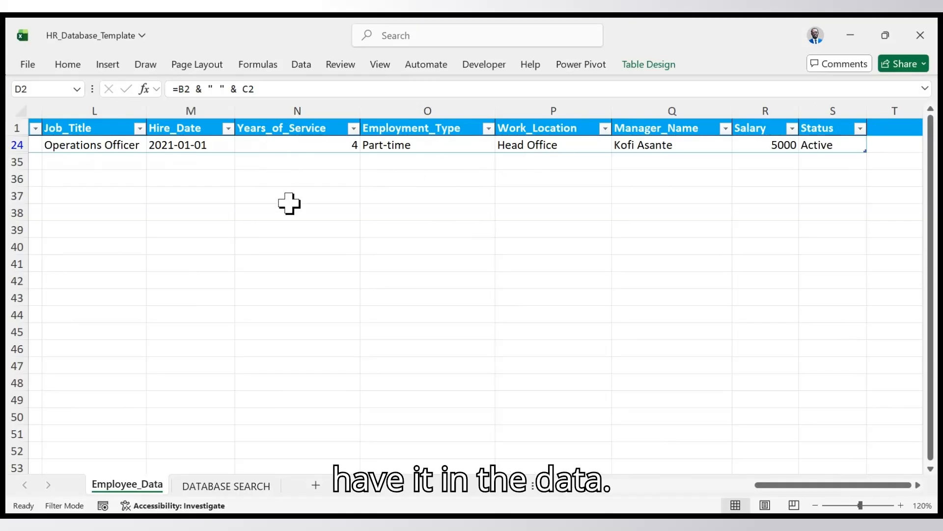
pyautogui.moveTo(785, 485); pyautogui.dragTo(550, 473)
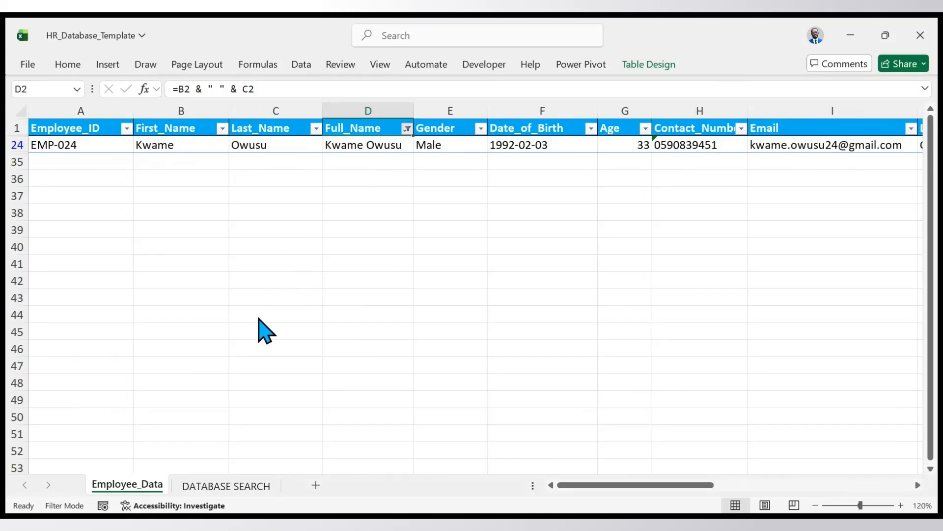
pyautogui.hotkey('ctrl', 'z')
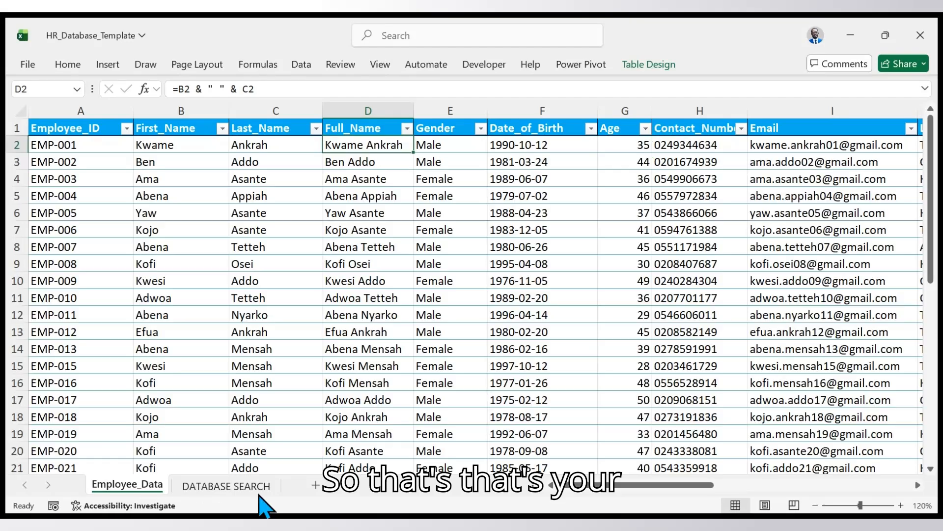
# - Choose a different employee in the NAME drop-down on the DATABASE SEARCH sheet and review the details down to STATUS
pyautogui.click(226, 485)
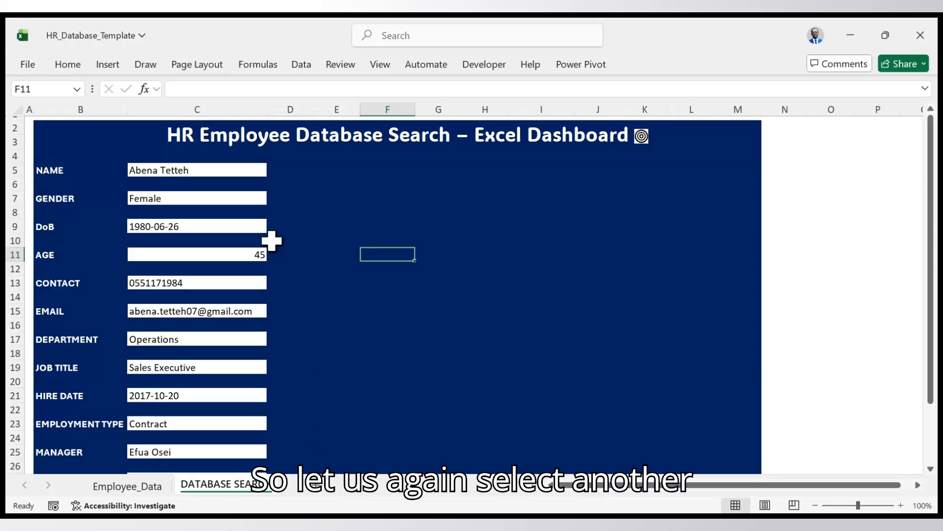
pyautogui.click(254, 170)
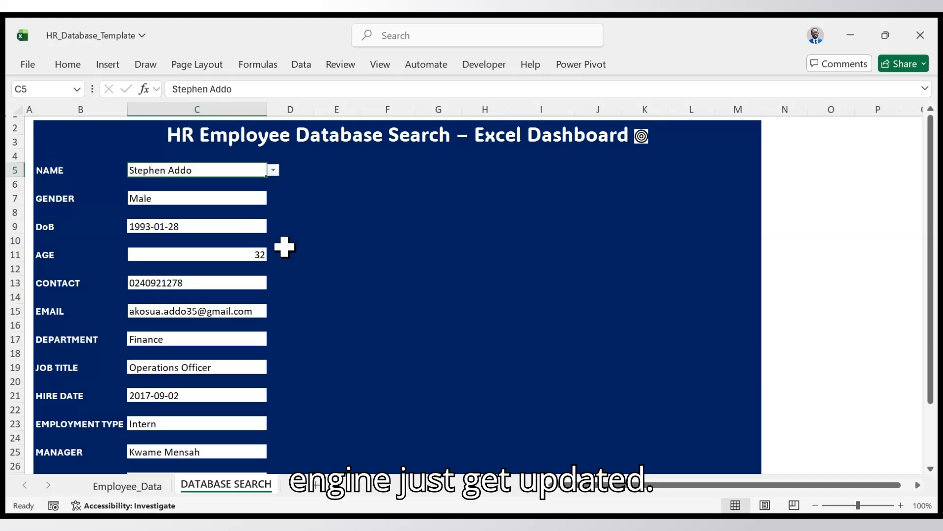
pyautogui.scroll(-4, 231, 268)
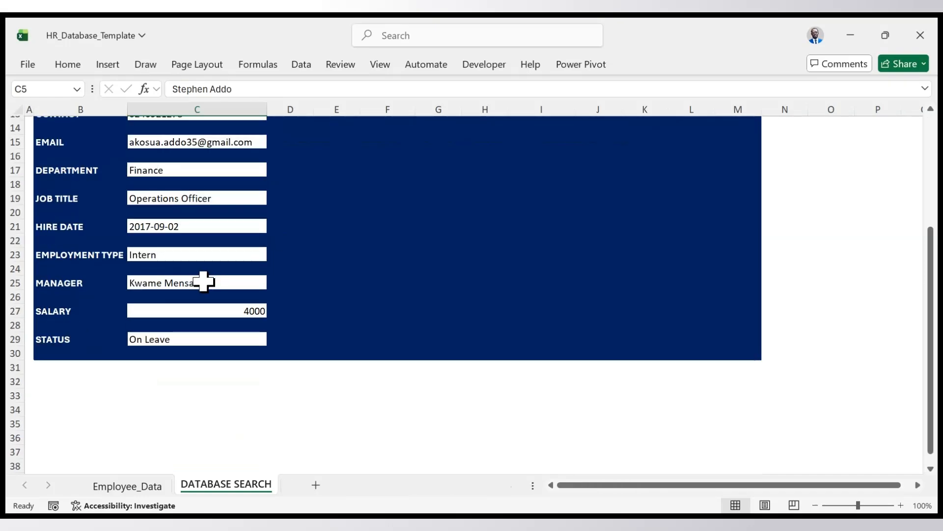
pyautogui.scroll(4, 204, 280)
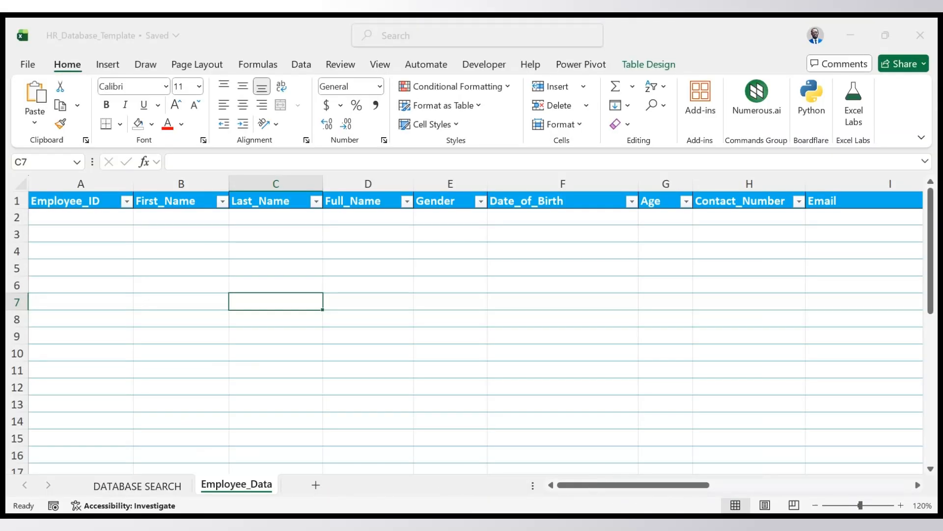
# - Review the blank template's Employee_Data column headers and the DATABASE SEARCH fields from EMPLOYEE ID down to MANAGER
pyautogui.click(325, 476)
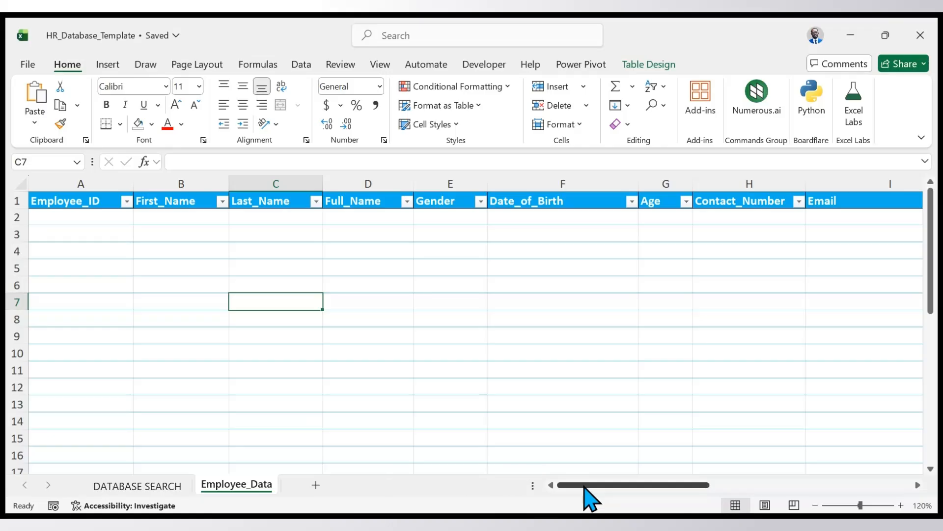
pyautogui.moveTo(585, 487); pyautogui.dragTo(442, 495)
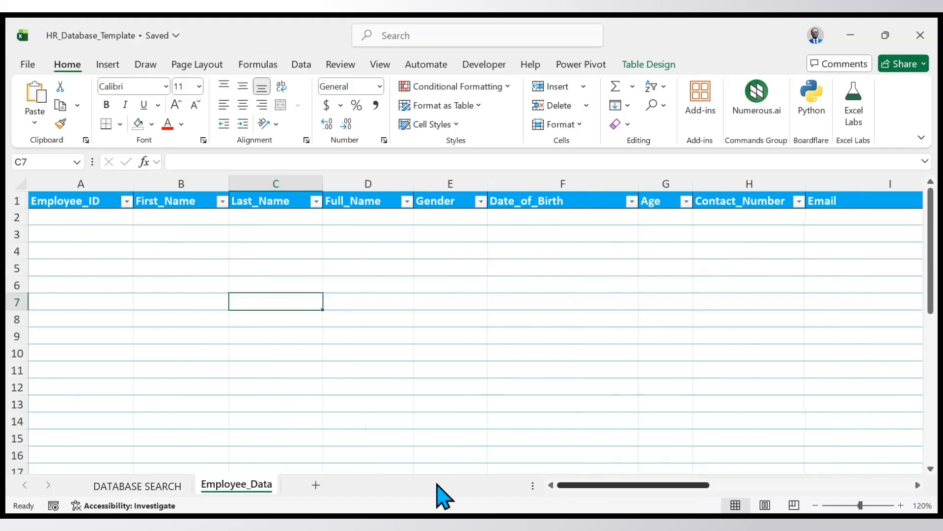
pyautogui.click(174, 486)
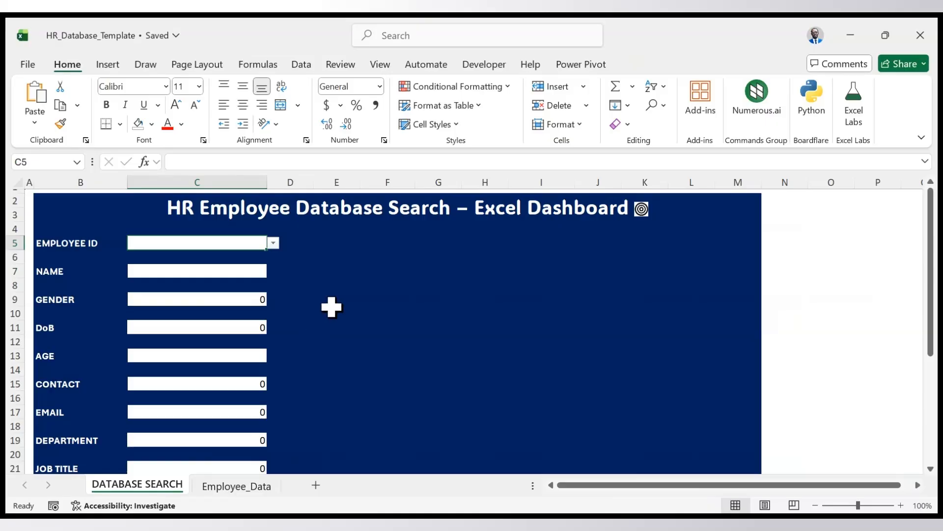
pyautogui.scroll(-2, 332, 308)
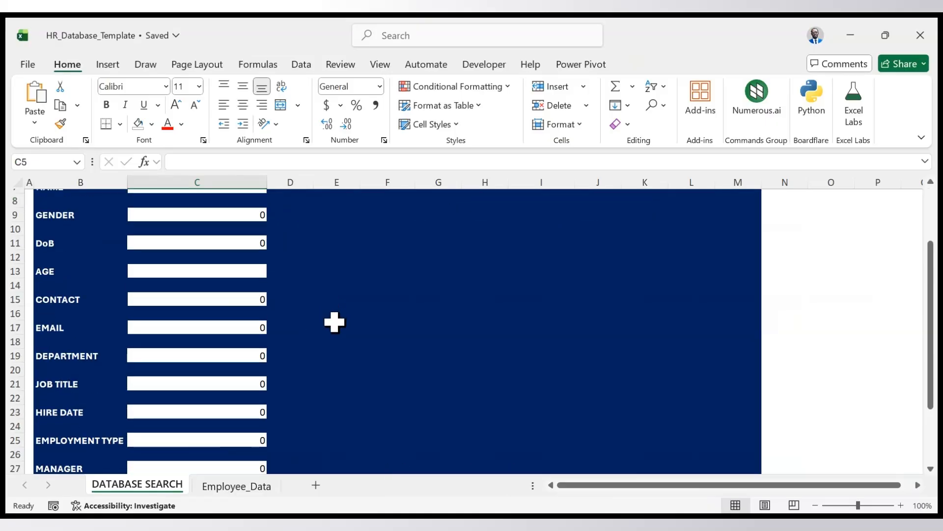
pyautogui.scroll(2, 334, 322)
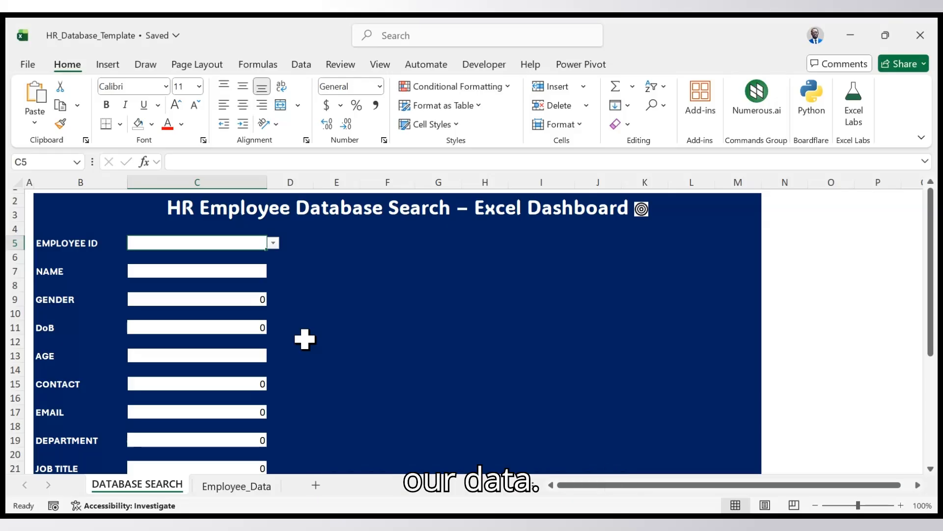
# - Enter the first employee's ID in cell A2 of the Employee_Data sheet
pyautogui.click(241, 487)
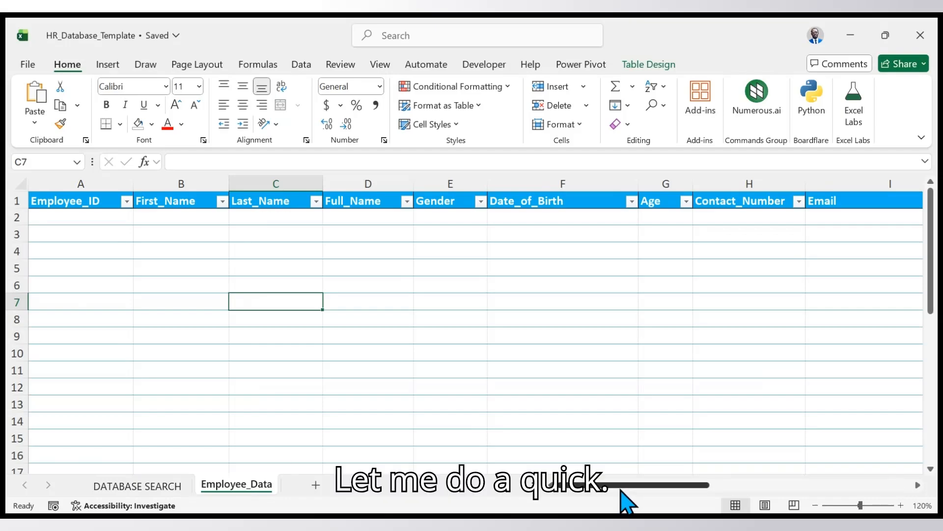
pyautogui.click(113, 221)
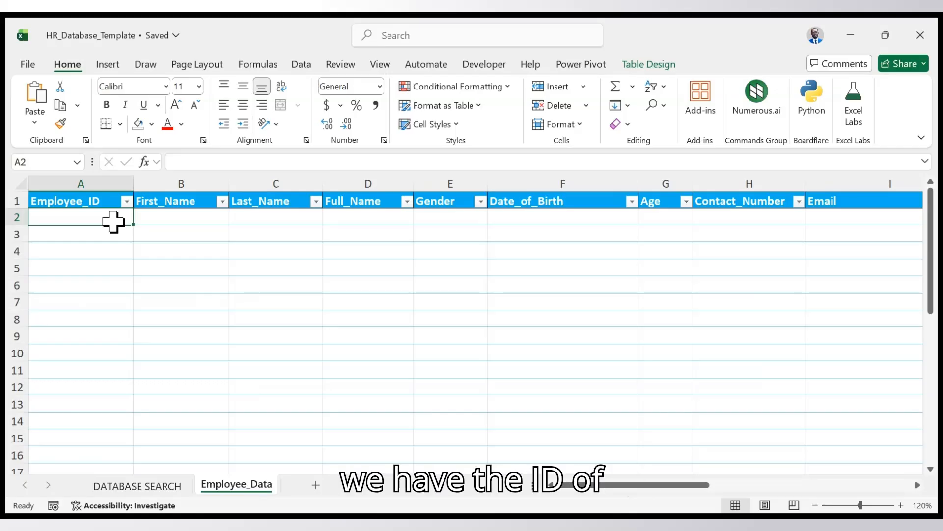
pyautogui.write('e')
pyautogui.press('BackSpace')
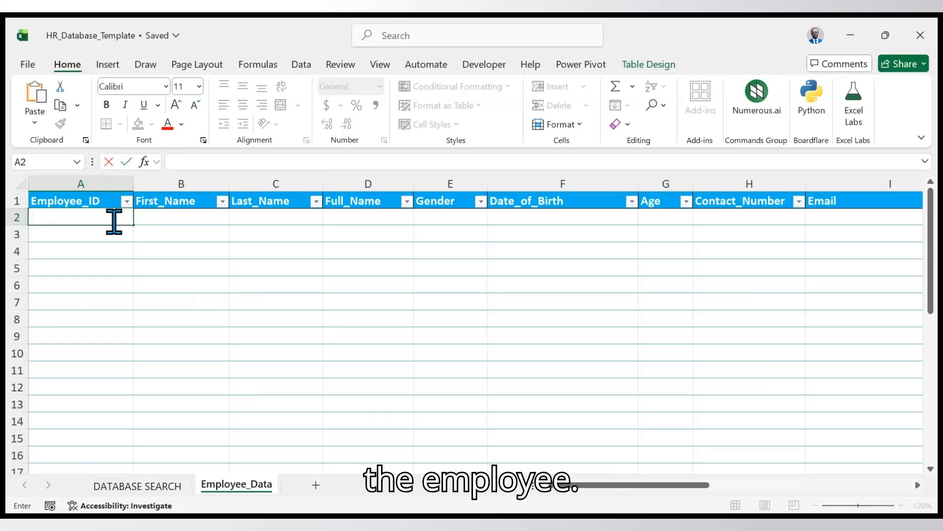
pyautogui.write('LL')
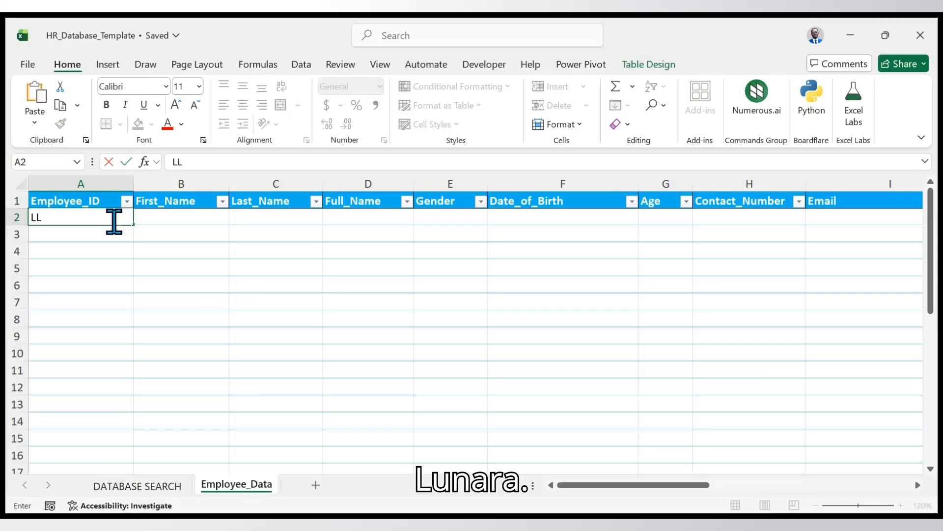
pyautogui.write('H-')
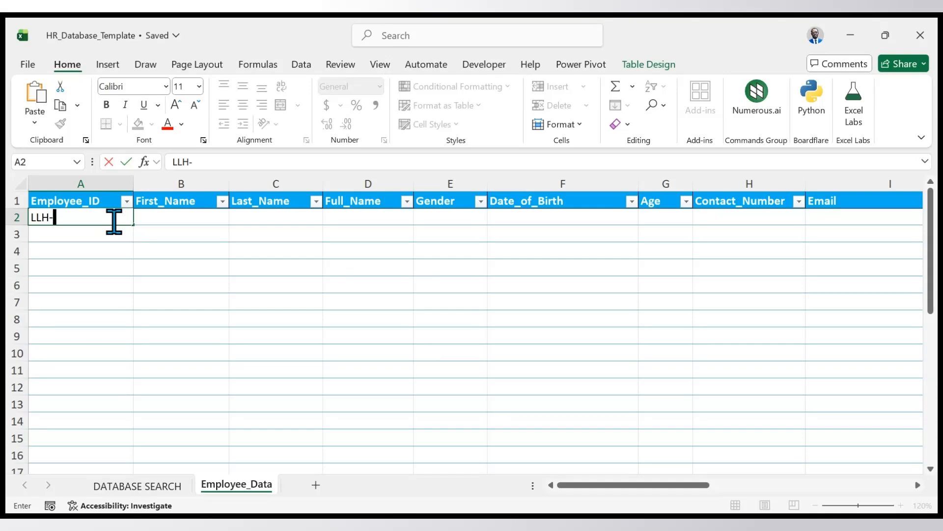
pyautogui.write('2')
pyautogui.write('00')
pyautogui.press('BackSpace')
pyautogui.press('BackSpace')
pyautogui.press('BackSpace')
pyautogui.write('001')
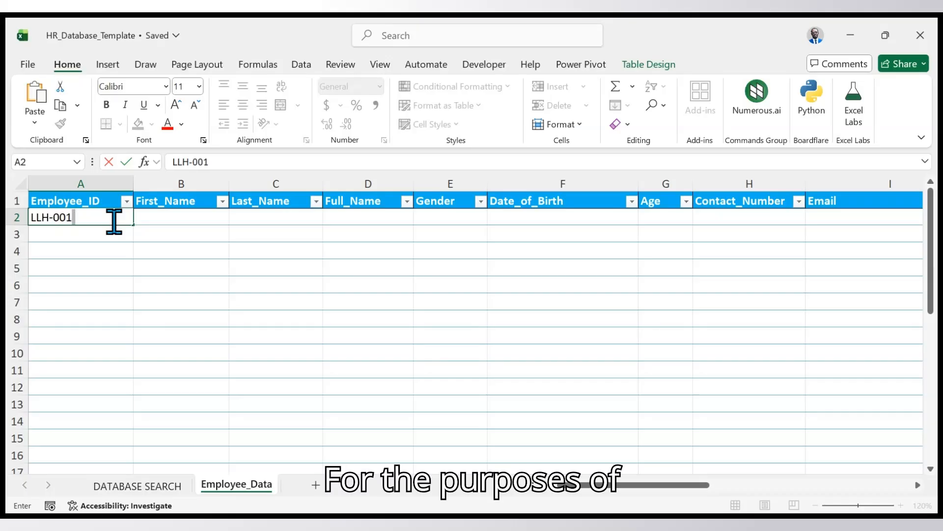
pyautogui.press('Return')
# - Enter the employee's first name in the First_Name column of row 2
pyautogui.click(163, 218)
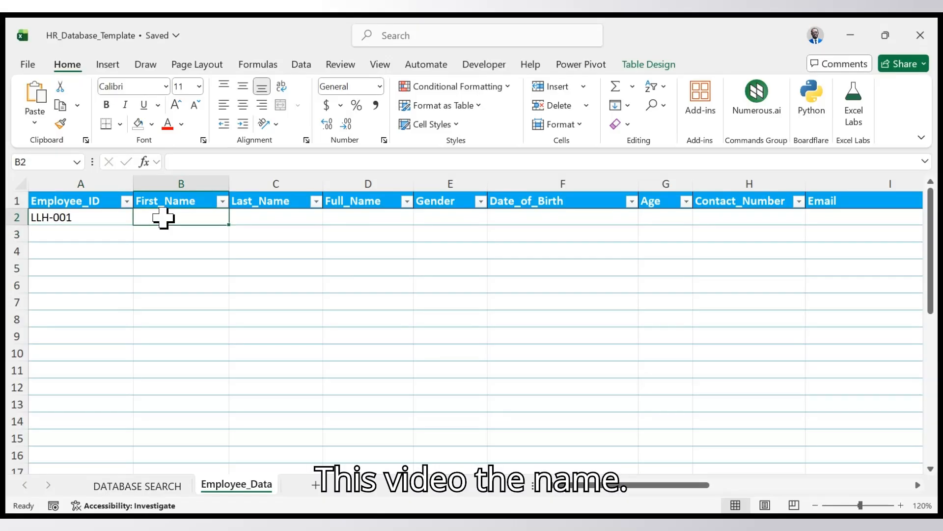
pyautogui.write('e')
pyautogui.press('BackSpace')
pyautogui.write('e')
pyautogui.press('BackSpace')
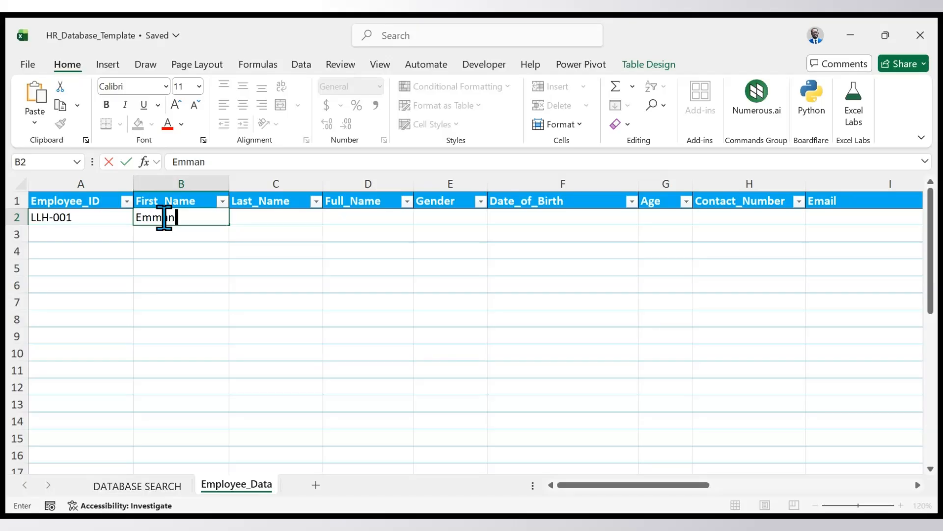
pyautogui.press('Return')
# - Enter the employee's last name in row 2 and widen the Full_Name column to fit the combined name
pyautogui.click(265, 219)
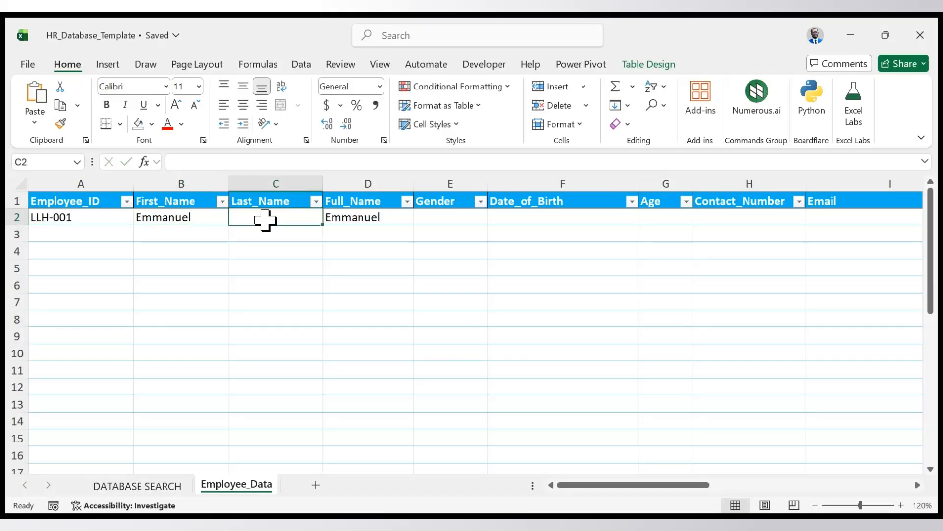
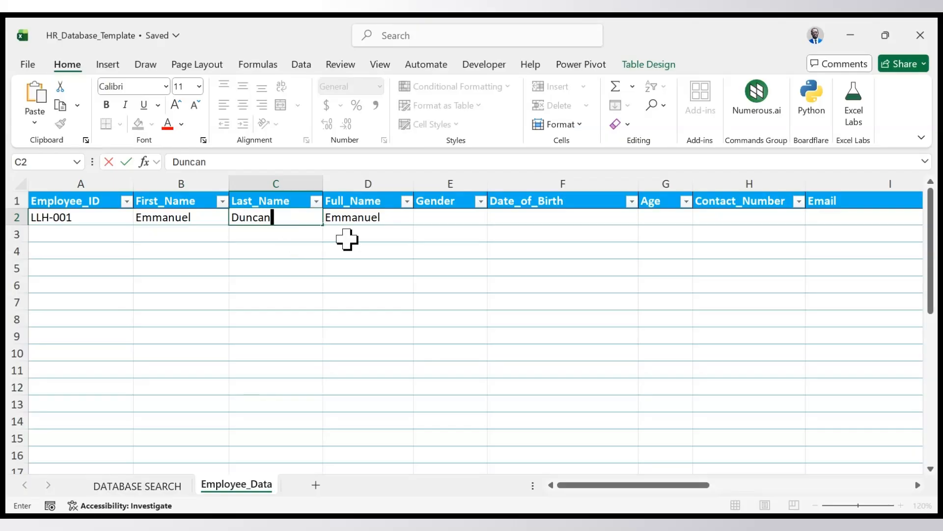
pyautogui.press('Return')
pyautogui.moveTo(413, 190); pyautogui.dragTo(429, 190)
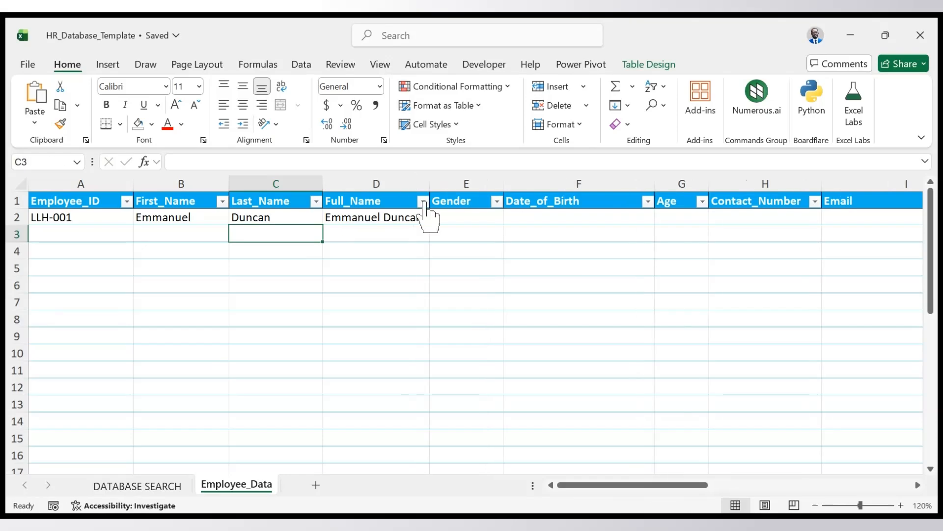
# - Set the employee's Gender in row 2 to Male
pyautogui.click(456, 221)
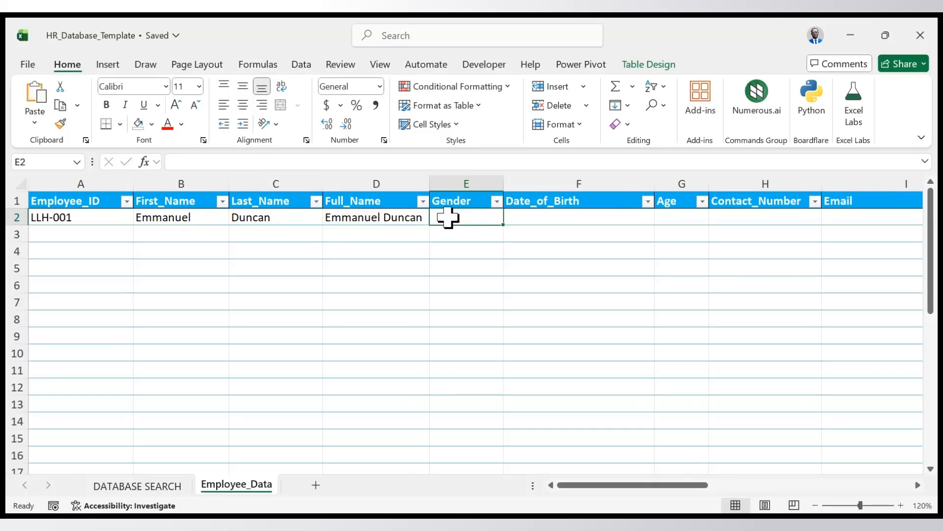
pyautogui.write('M')
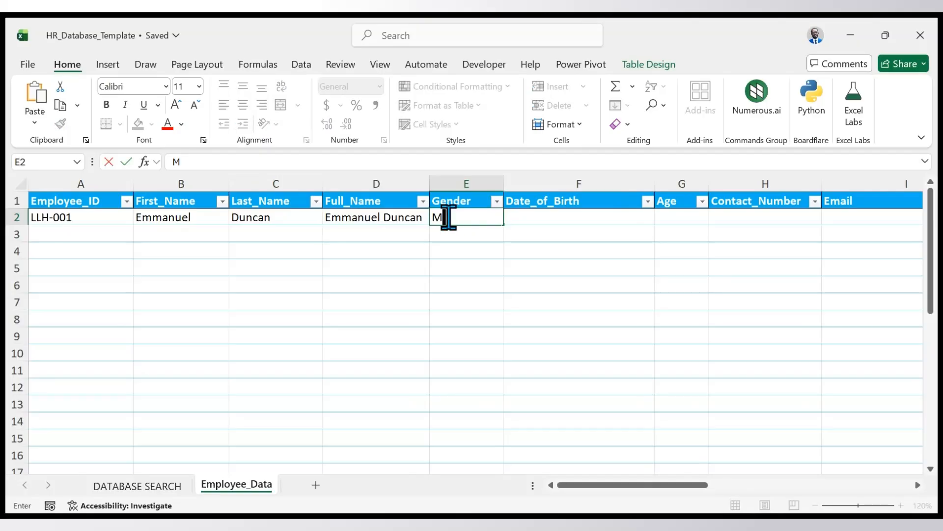
pyautogui.write('ale')
pyautogui.press('Tab')
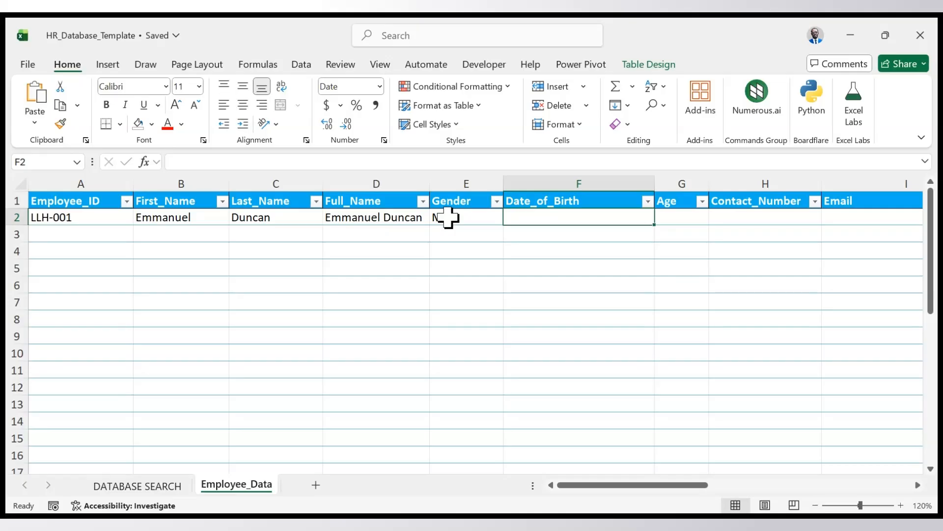
# - Enter the employee's date of birth in the Date_of_Birth column of row 2
pyautogui.write('7')
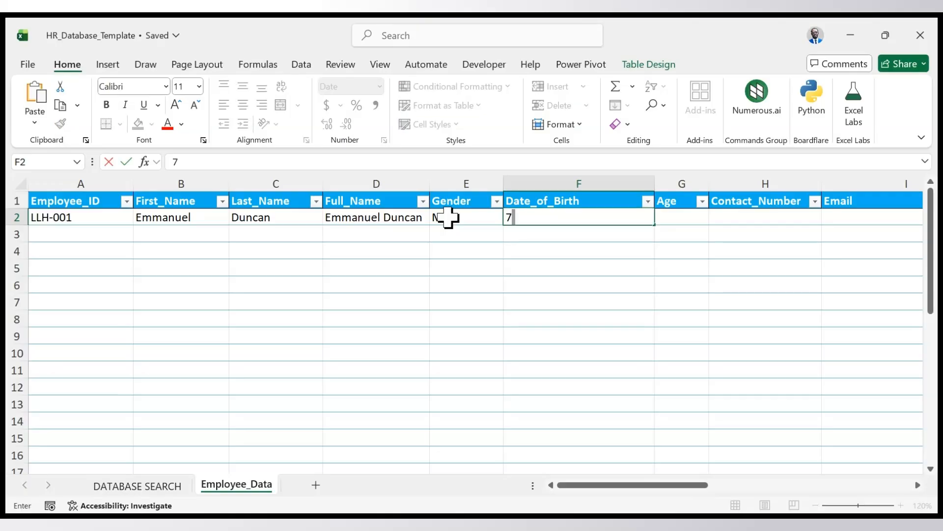
pyautogui.write('-03-1993')
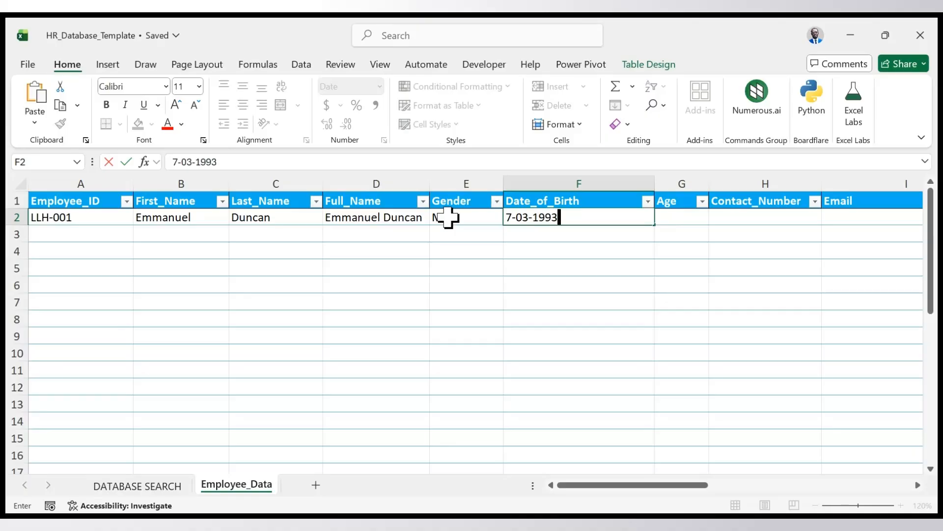
pyautogui.press('Return')
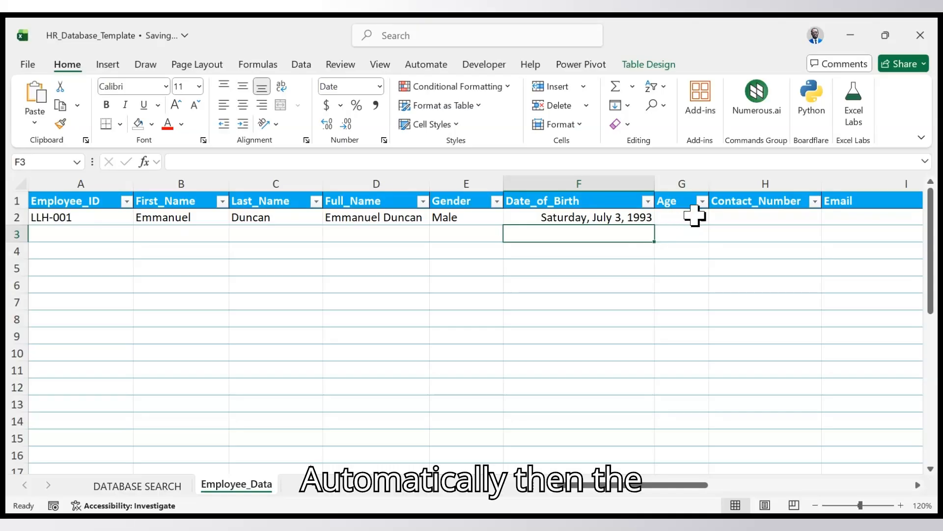
# - Enter the employee's phone number in the Contact_Number column of row 2
pyautogui.click(736, 212)
pyautogui.write('02')
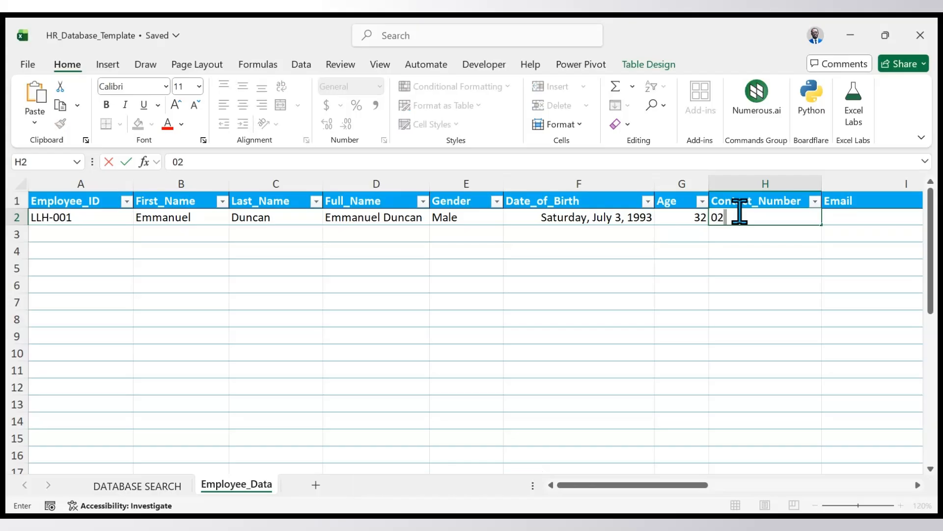
pyautogui.write('0111111')
pyautogui.press('Return')
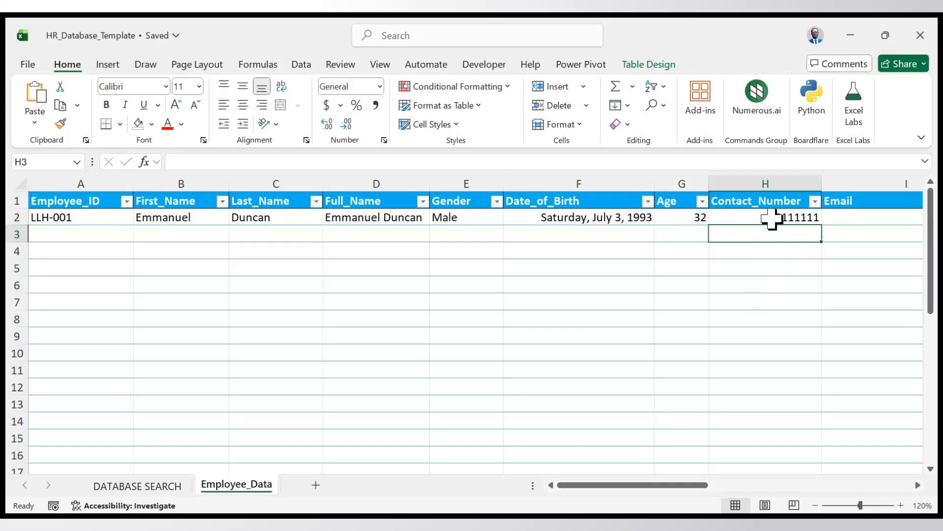
# - Add the leading zero to the contact number in row 2 and store it as text with an apostrophe prefix
pyautogui.moveTo(701, 485); pyautogui.dragTo(735, 485)
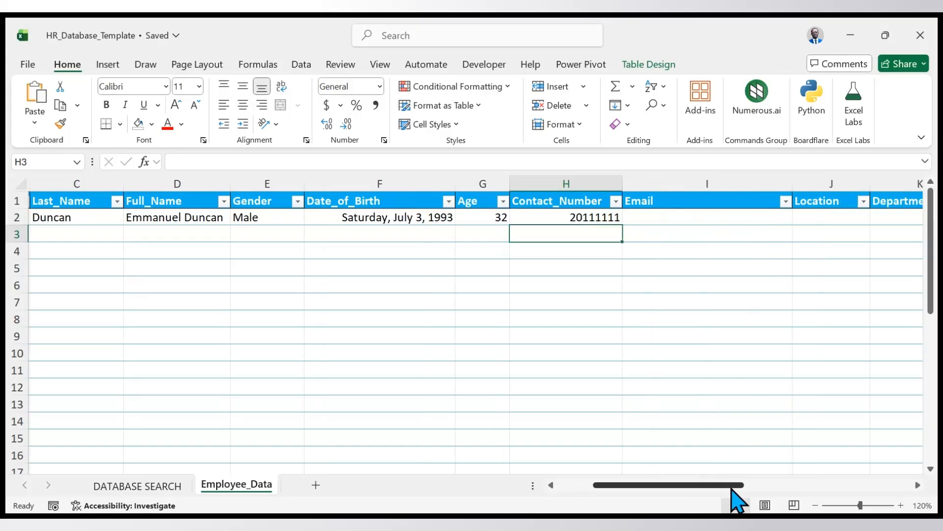
pyautogui.doubleClick(565, 217)
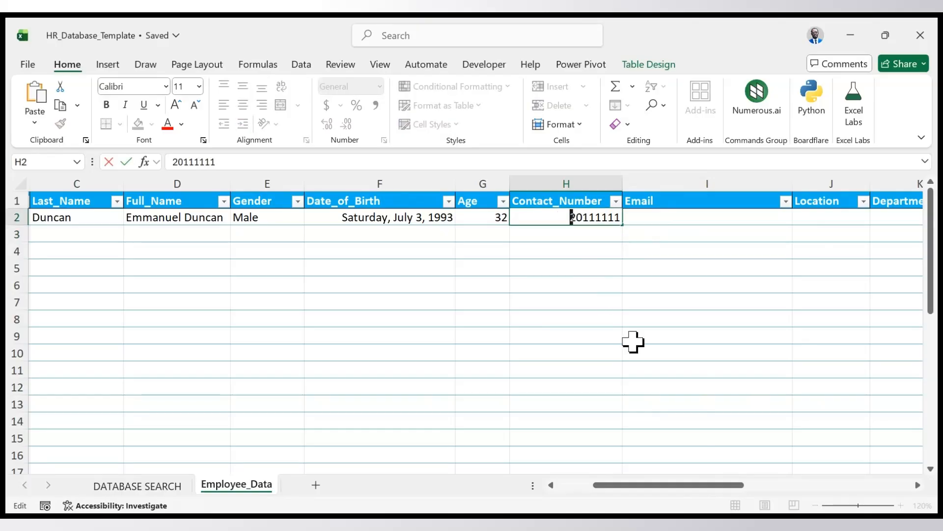
pyautogui.write('0')
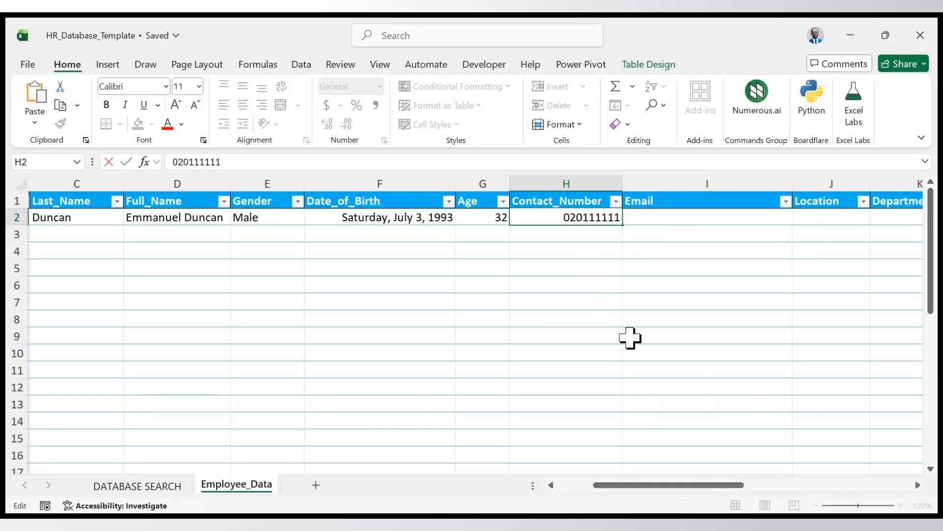
pyautogui.press('Left')
pyautogui.write("'")
pyautogui.press('Return')
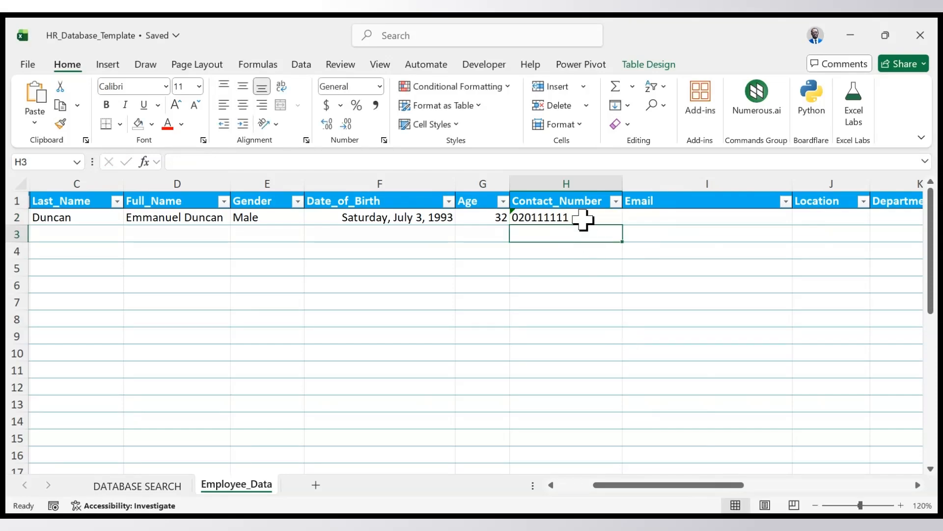
# - Enter the employee's e-mail address in the Email column of row 2
pyautogui.click(663, 222)
pyautogui.write('e')
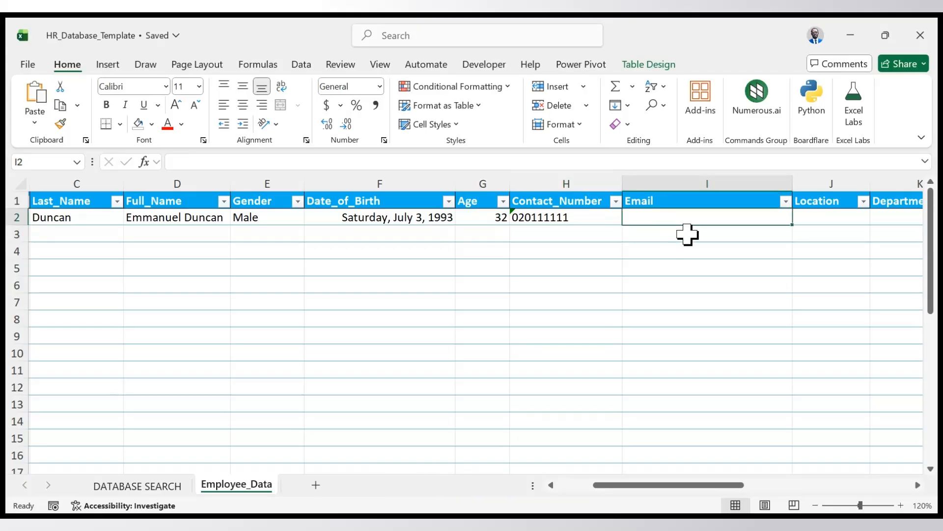
pyautogui.press('BackSpace')
pyautogui.write('D')
pyautogui.press('BackSpace')
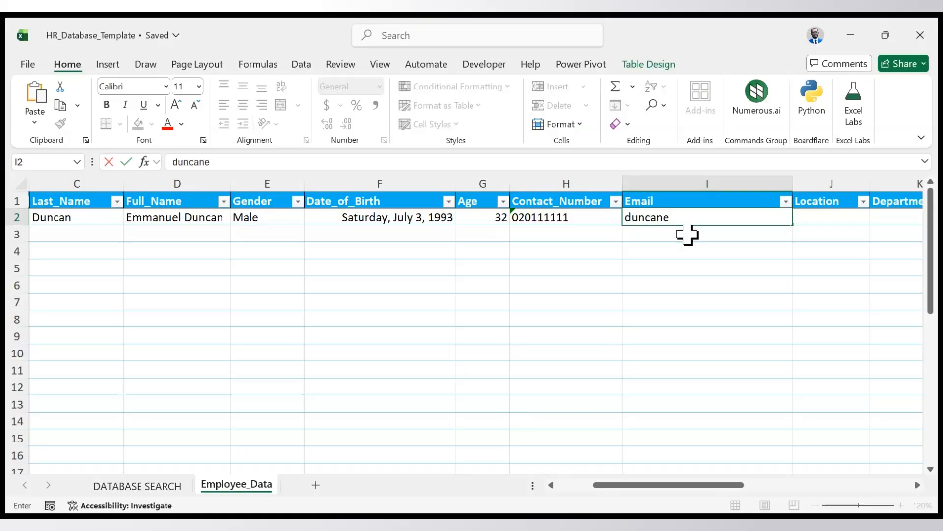
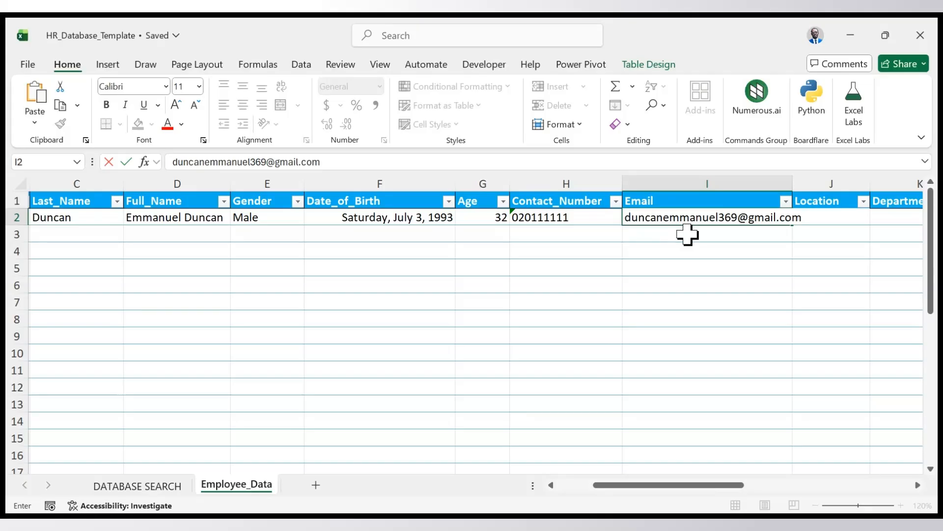
pyautogui.press('Return')
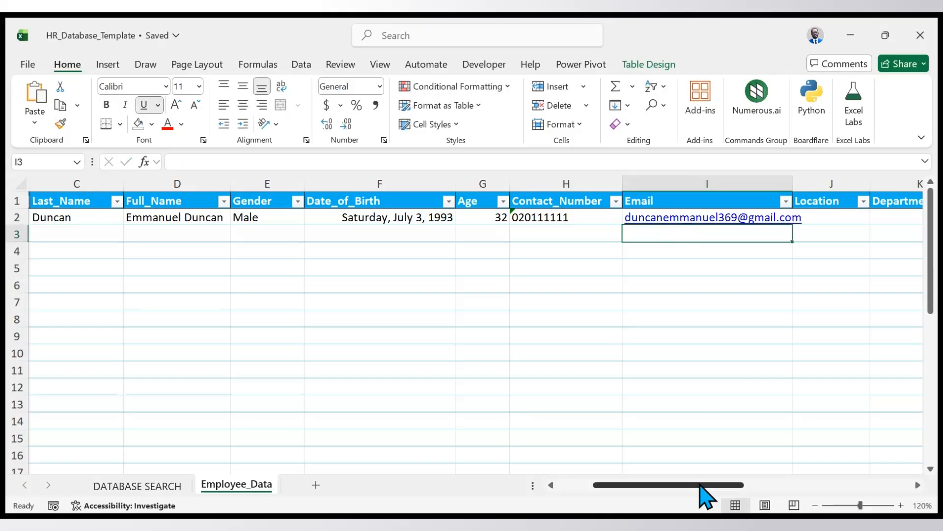
# - Set the employee's Location in row 2 to Accra
pyautogui.hscroll(3, 701, 495)
pyautogui.click(565, 218)
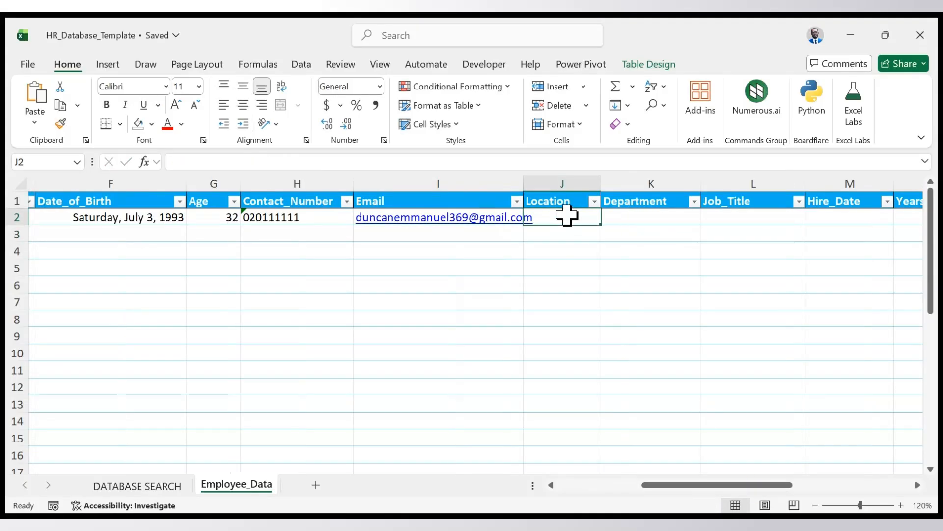
pyautogui.write('Accra')
pyautogui.press('Return')
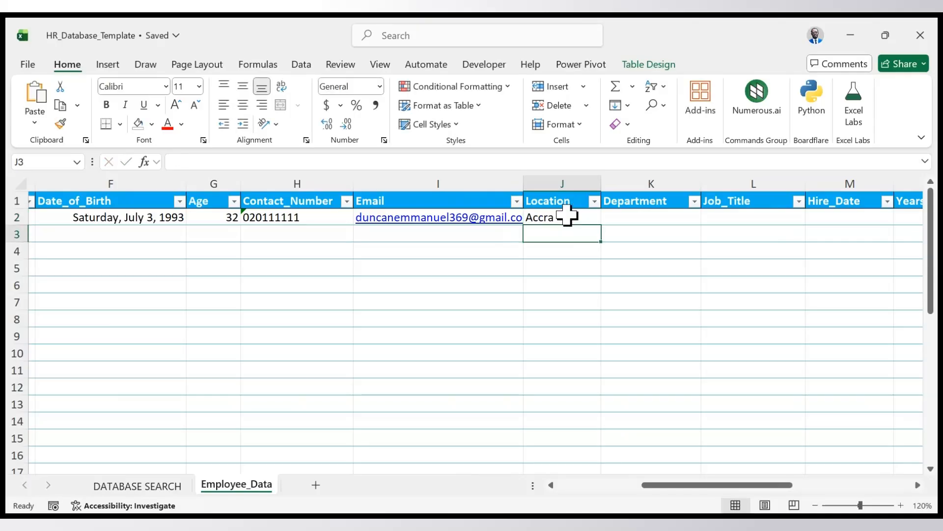
# - Enter Data Analyst in the Department column of row 2
pyautogui.click(638, 222)
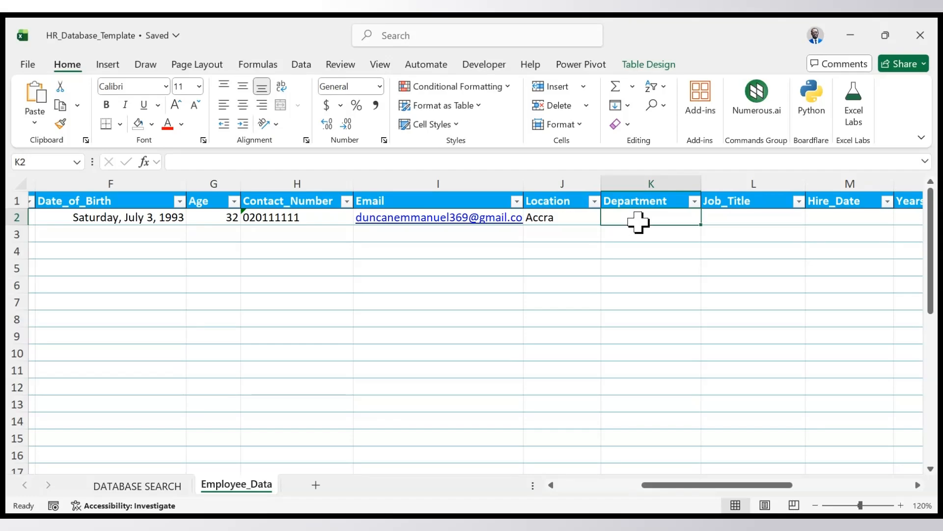
pyautogui.write('Da')
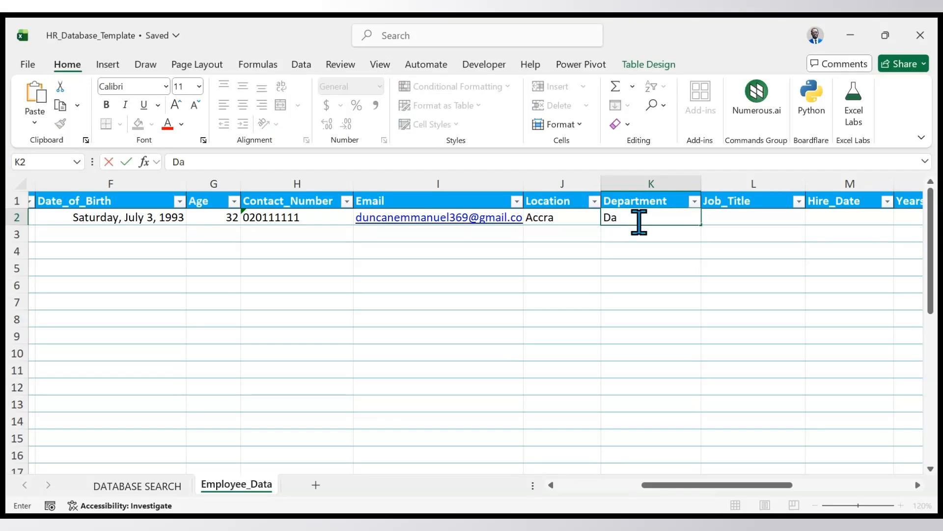
pyautogui.write('ta Analyst')
pyautogui.press('Return')
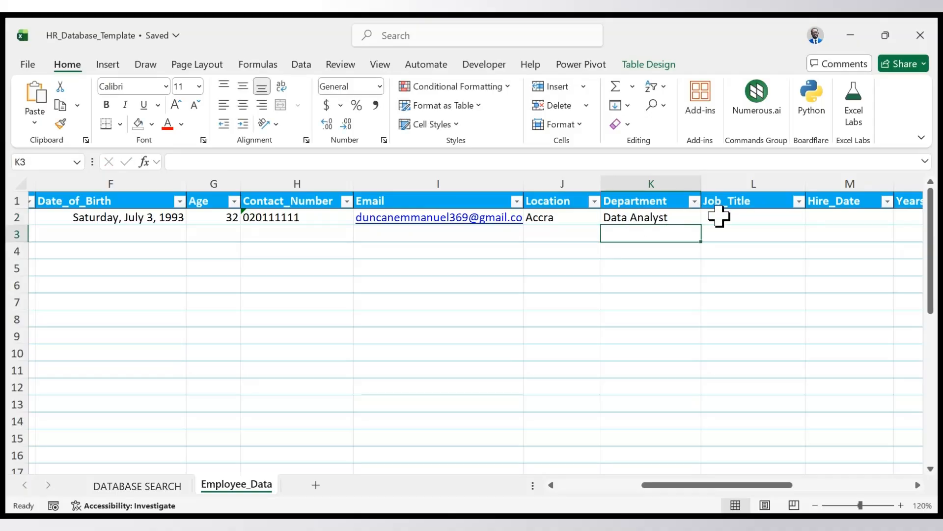
# - Move the Data Analyst entry in row 2 from the Department column to the Job_Title column
pyautogui.click(679, 217)
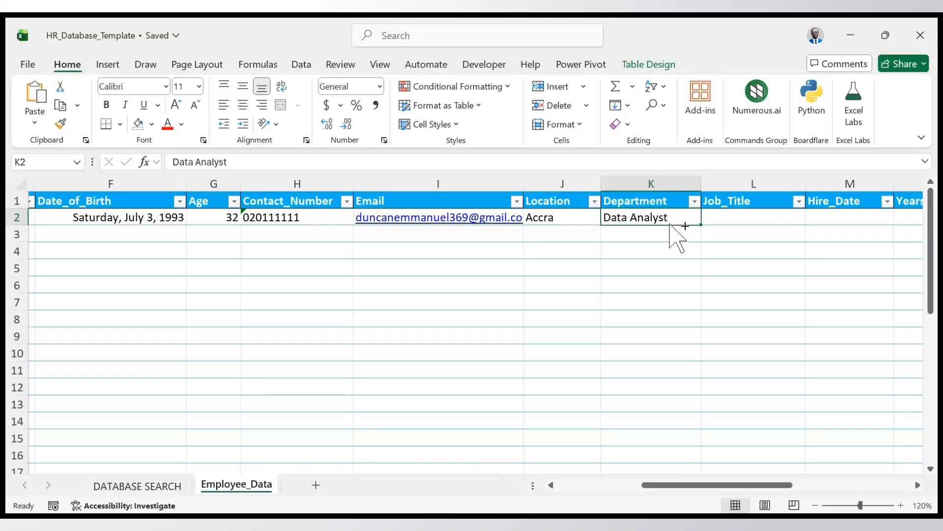
pyautogui.hotkey('ctrl', 'c')
pyautogui.click(722, 216)
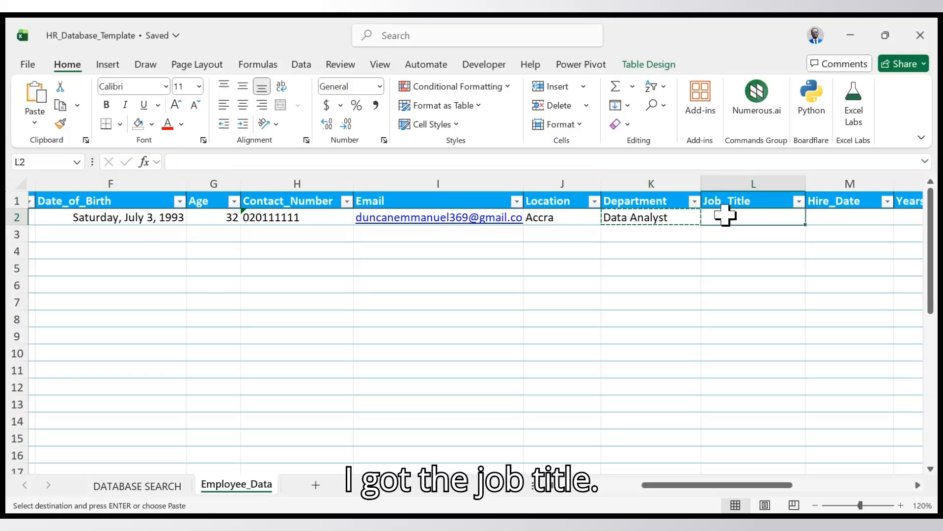
pyautogui.press('Return')
# - Set the employee's Department in row 2 to IT, in capital letters
pyautogui.click(677, 220)
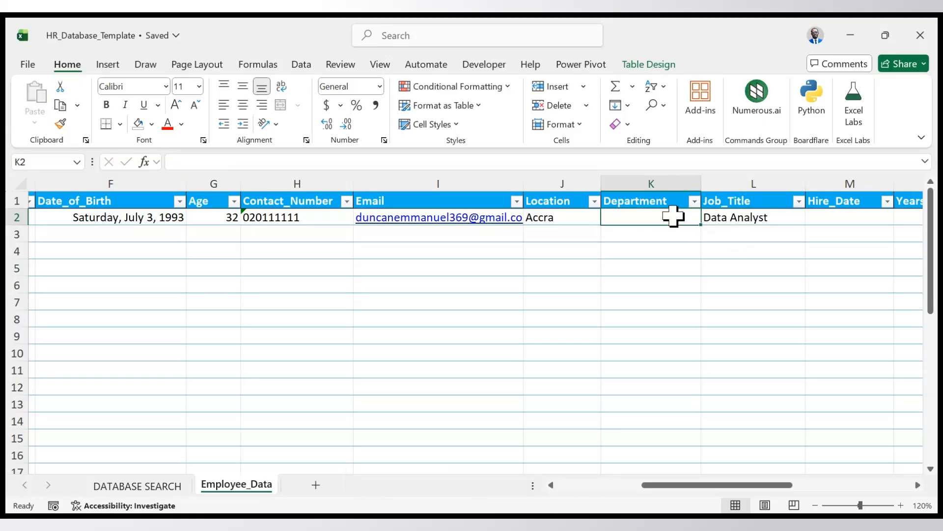
pyautogui.doubleClick(680, 220)
pyautogui.write('it')
pyautogui.press('BackSpace')
pyautogui.press('BackSpace')
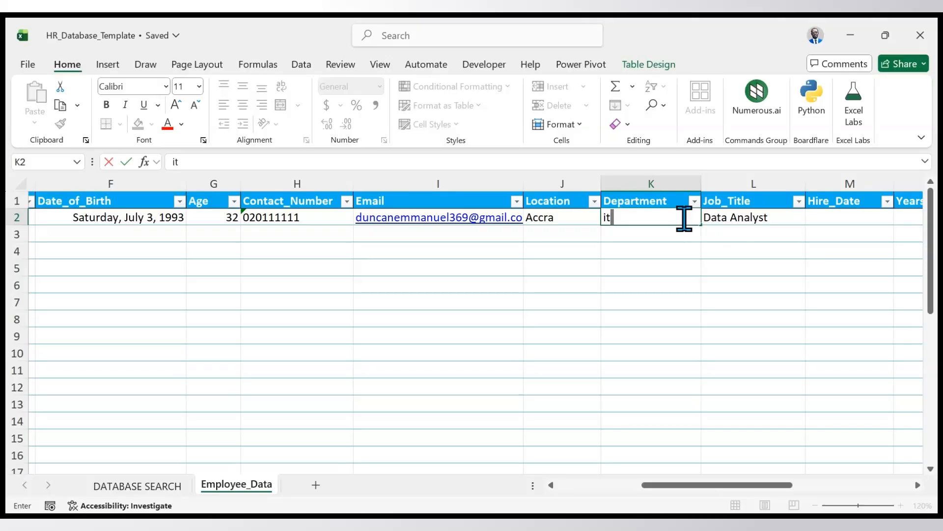
pyautogui.write('IT')
pyautogui.press('Return')
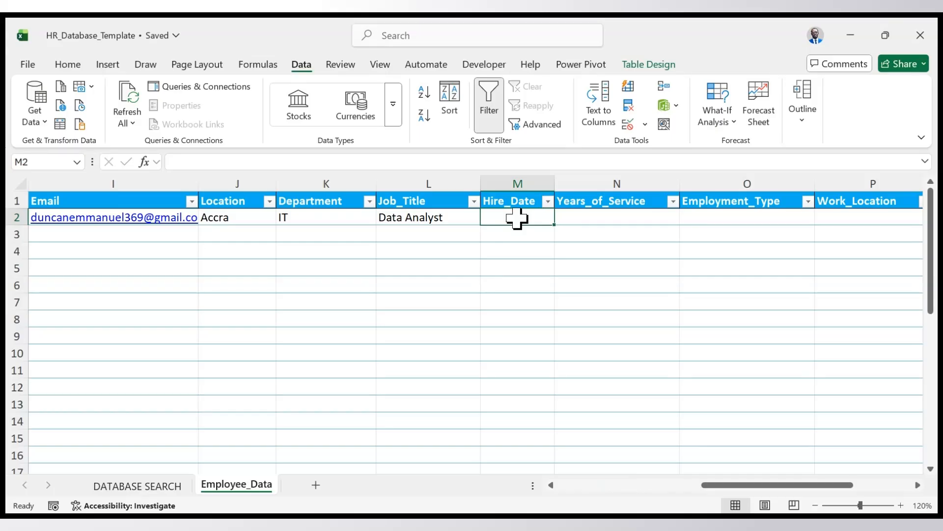
# - Set the Hire_Date in row 2 to 3-1-2020 and inspect the formula in the Years_of_Service cell
pyautogui.write('3-')
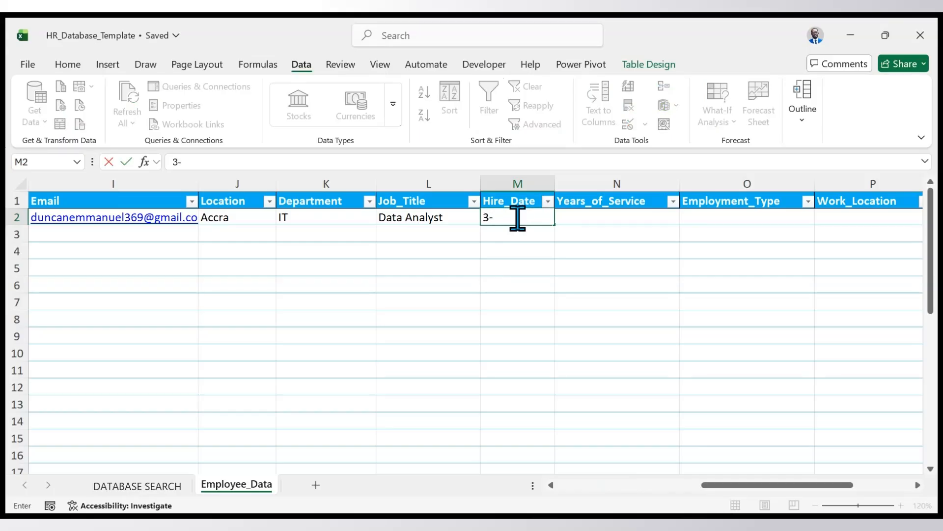
pyautogui.write('1-')
pyautogui.write('2020')
pyautogui.press('Return')
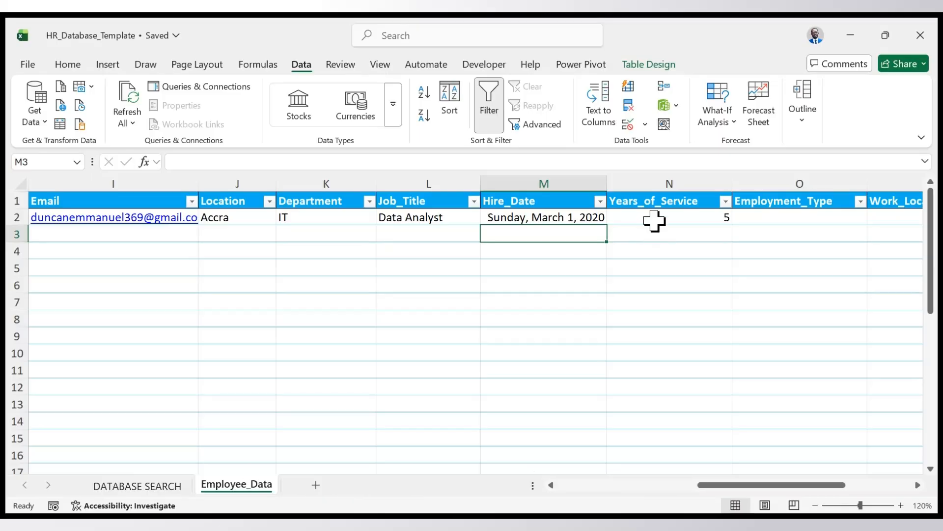
pyautogui.click(655, 221)
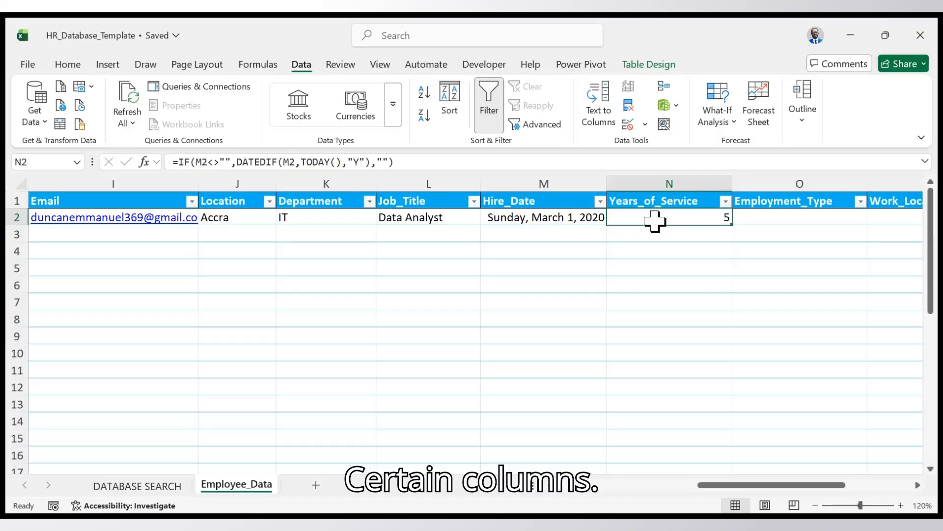
pyautogui.press('Down')
pyautogui.press('Left')
# - Set the employee's Employment_Type in row 2 to Full time
pyautogui.hscroll(4, 701, 287)
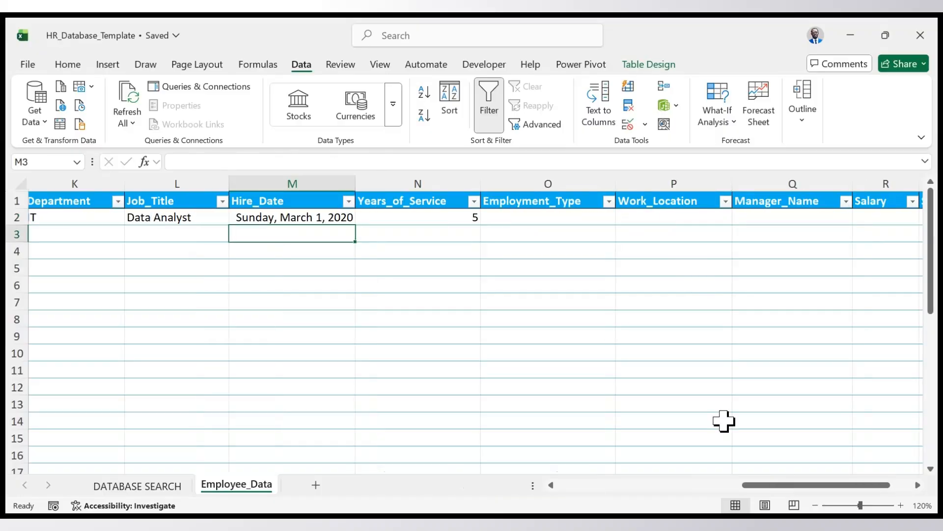
pyautogui.click(548, 217)
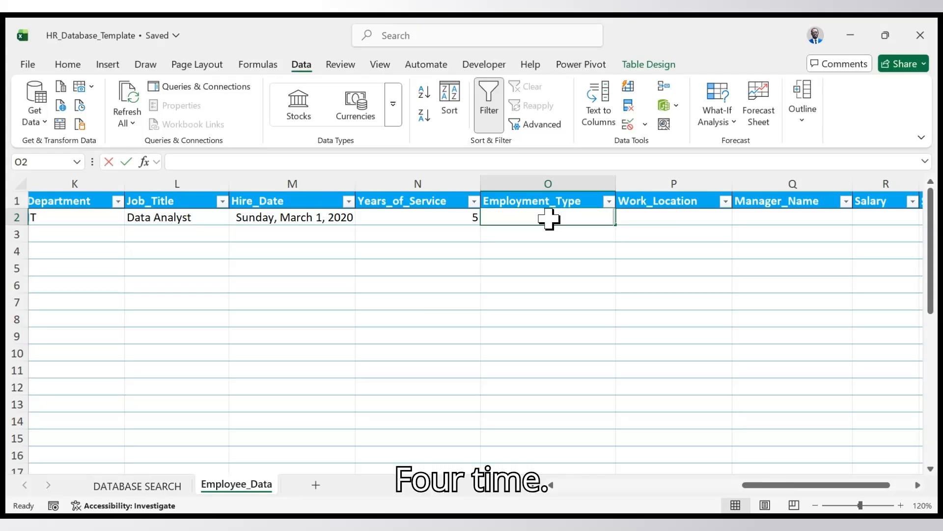
pyautogui.write('Full t')
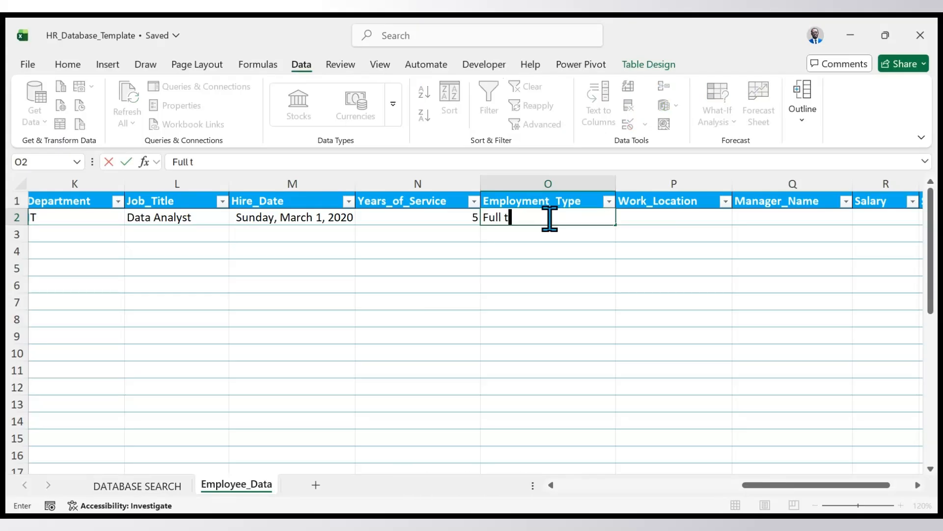
pyautogui.write('ime')
pyautogui.press('Return')
# - Set the employee's Work_Location in row 2 to Accra
pyautogui.click(633, 222)
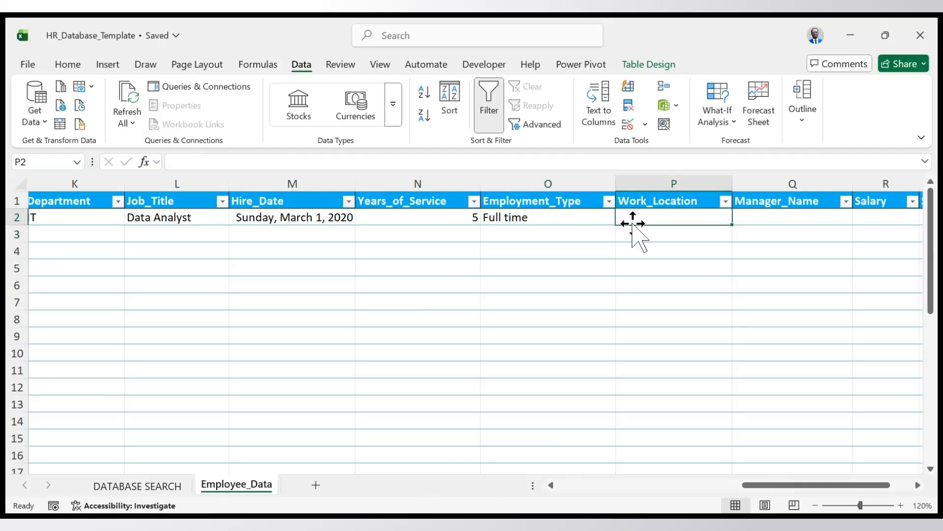
pyautogui.write('Accra')
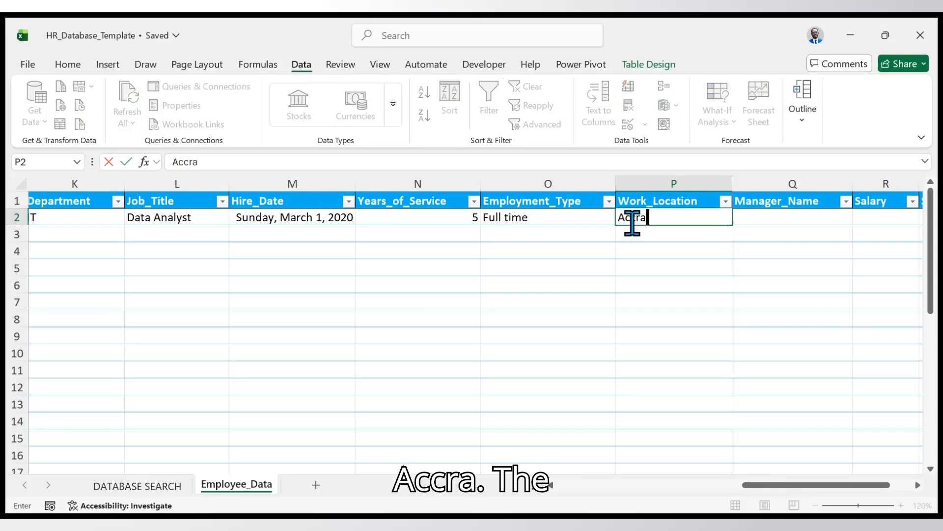
pyautogui.press('Tab')
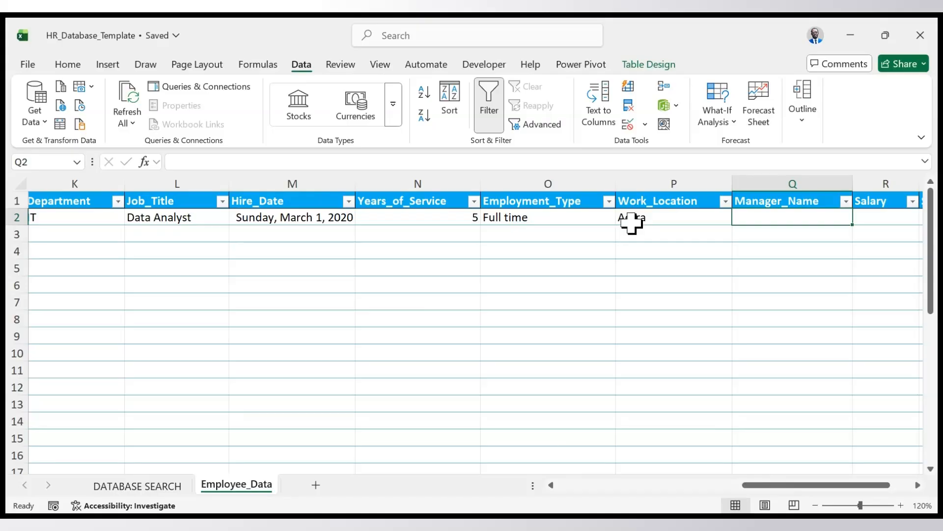
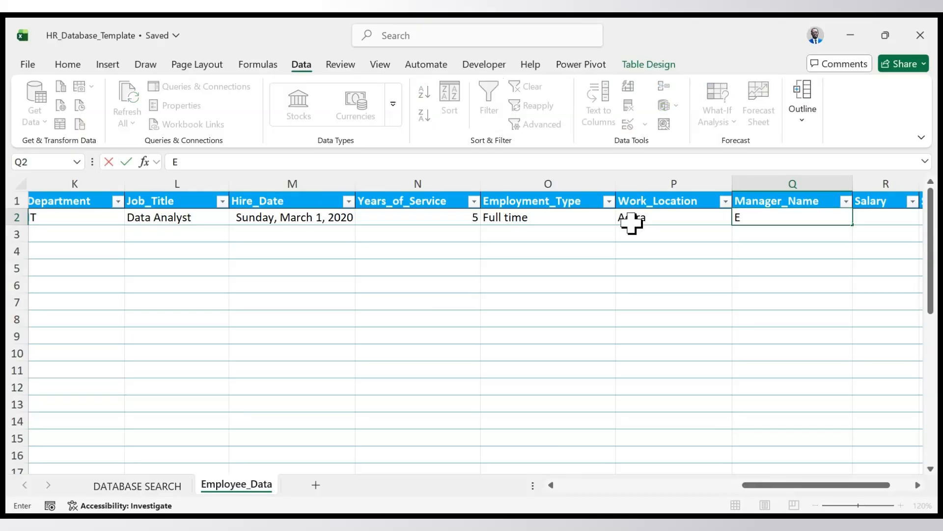
# - Enter the manager's full name in the Manager_Name column of row 2
pyautogui.press('Tab')
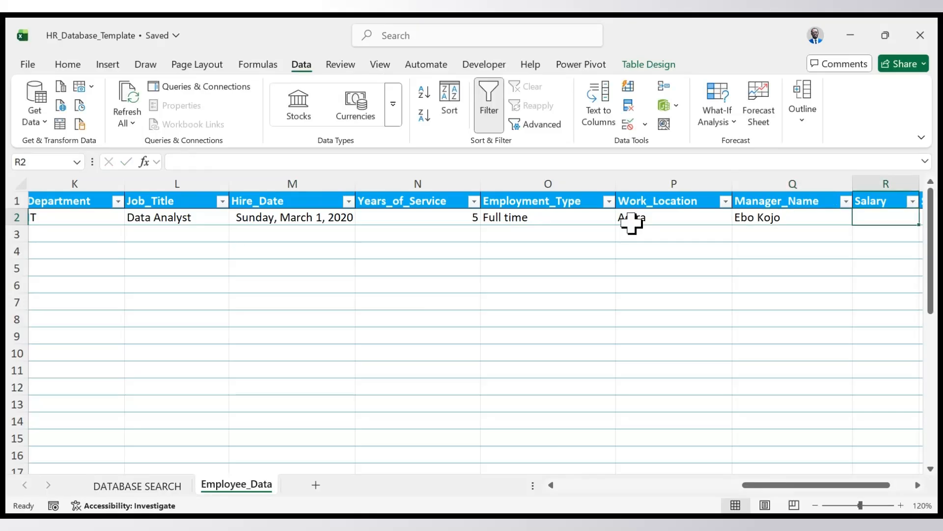
# - Set the employee's Salary in row 2 to 3000
pyautogui.hscroll(3, 631, 223)
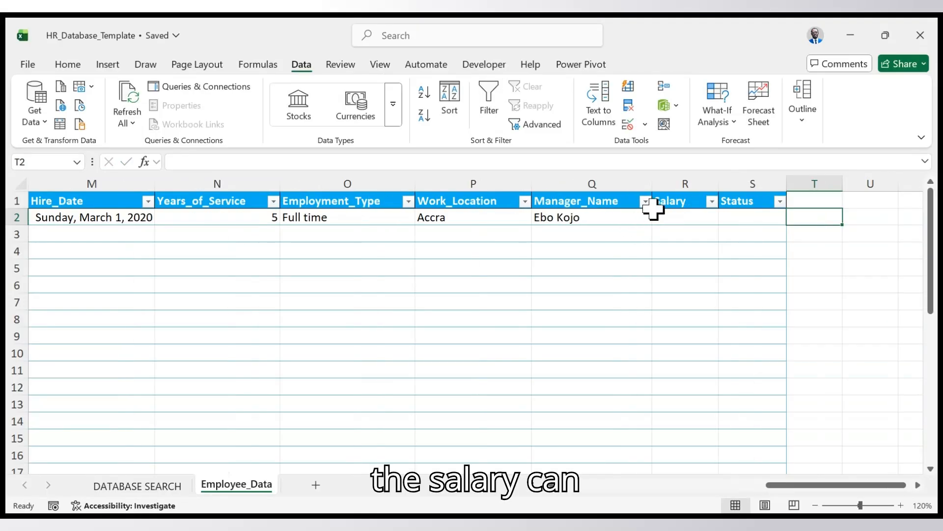
pyautogui.write('3')
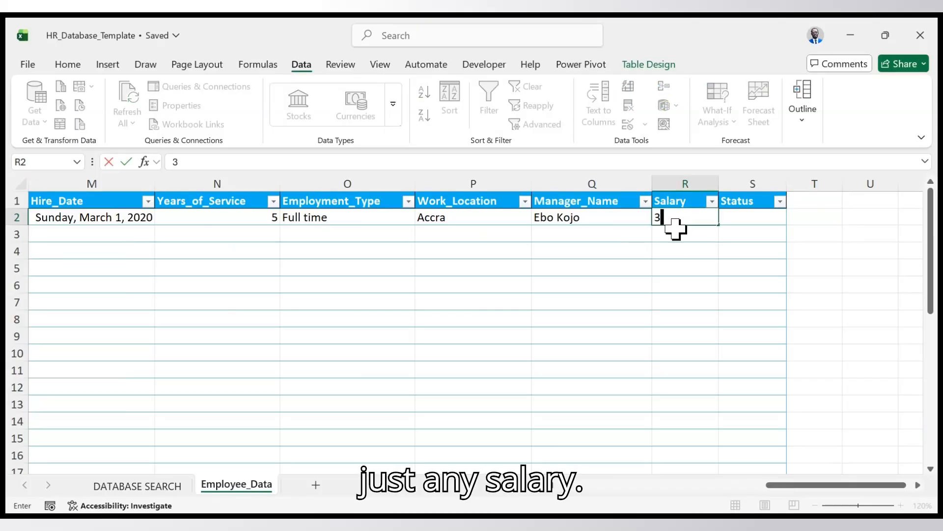
pyautogui.write('000')
pyautogui.press('Tab')
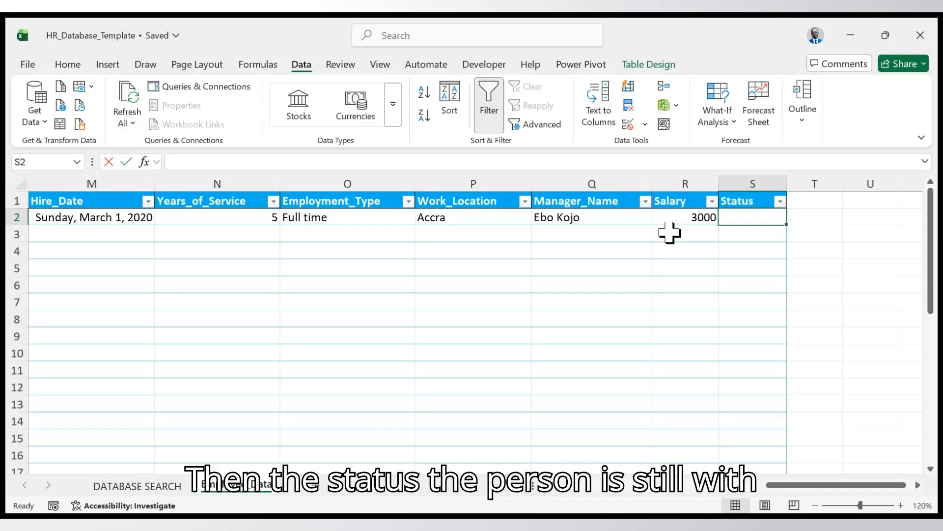
# - Set the employee's Status in row 2 to Active
pyautogui.write('Act')
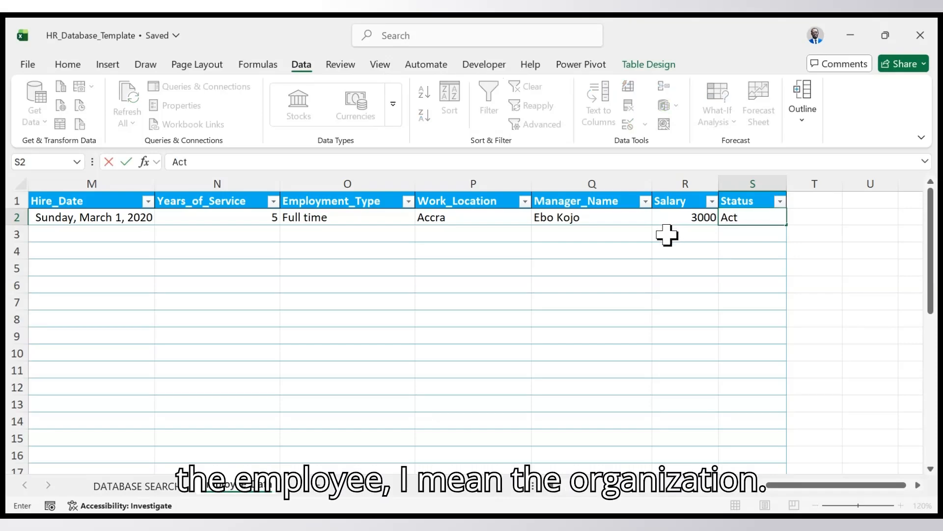
pyautogui.write('ive')
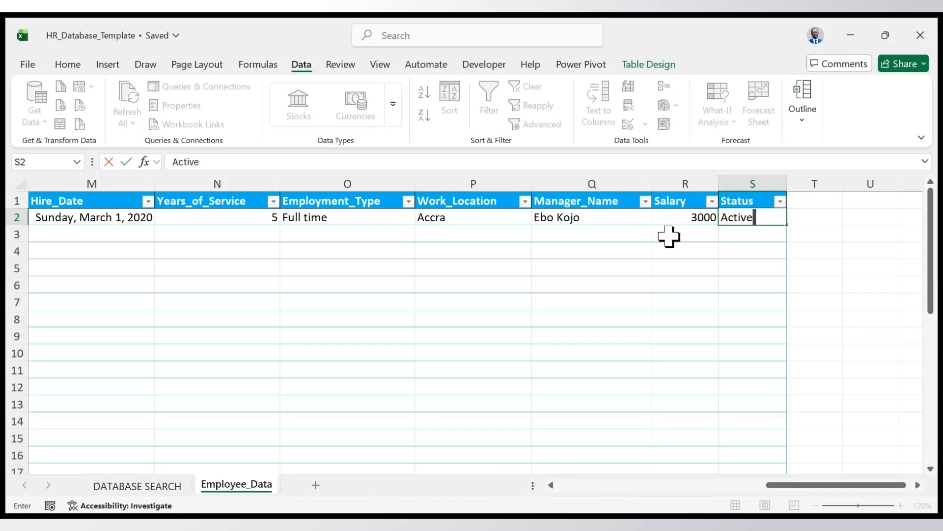
pyautogui.press('Return')
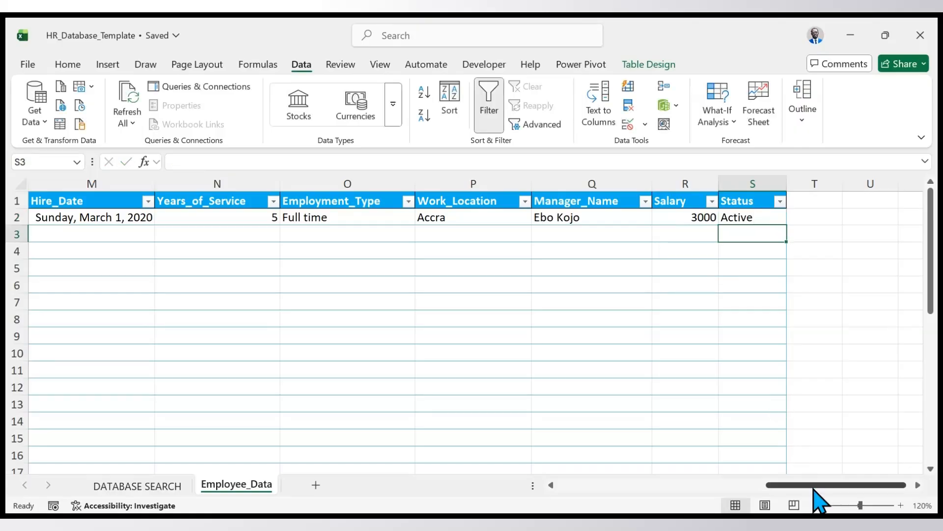
# - Extend the Employee_ID sequence from row 2 into row 3 with the fill handle
pyautogui.moveTo(815, 485); pyautogui.dragTo(362, 453)
pyautogui.click(104, 236)
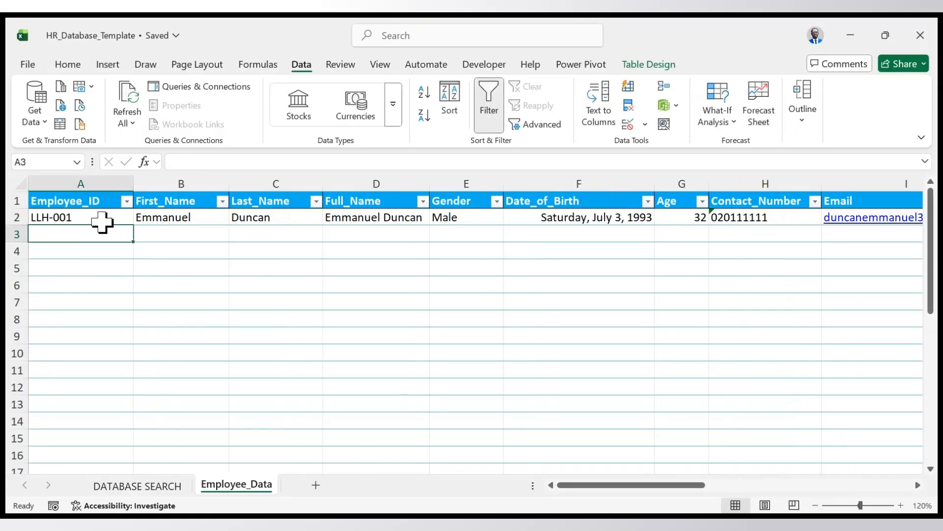
pyautogui.click(101, 216)
pyautogui.moveTo(134, 224); pyautogui.dragTo(135, 236)
# - Enter only the second employee's first name in the First_Name column of row 3
pyautogui.click(194, 239)
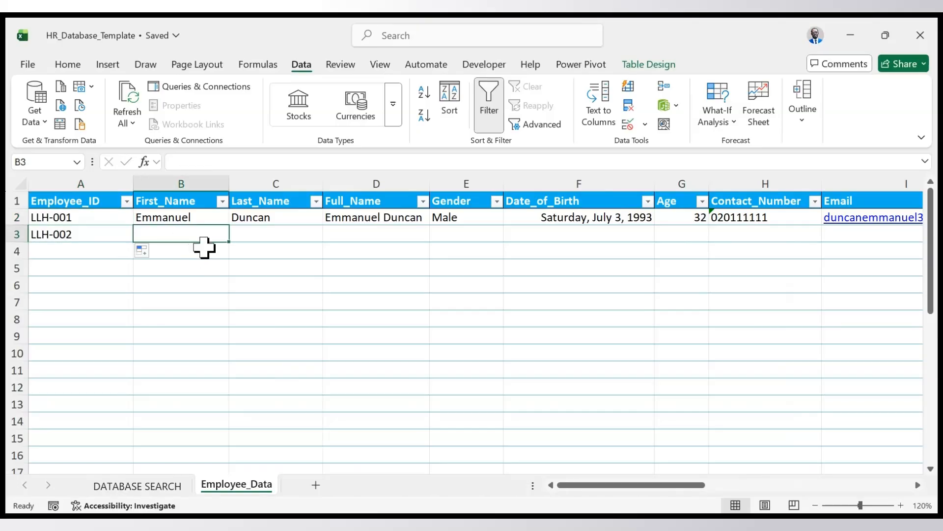
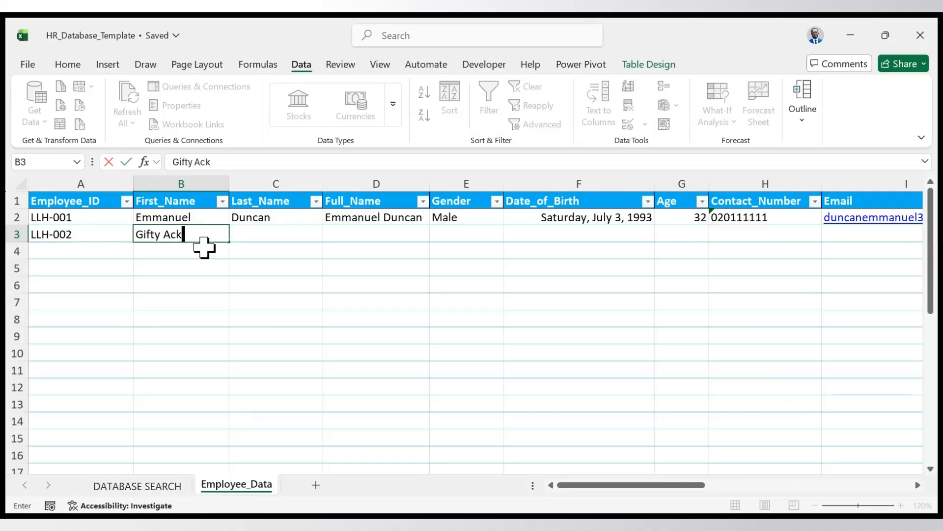
pyautogui.press('Return')
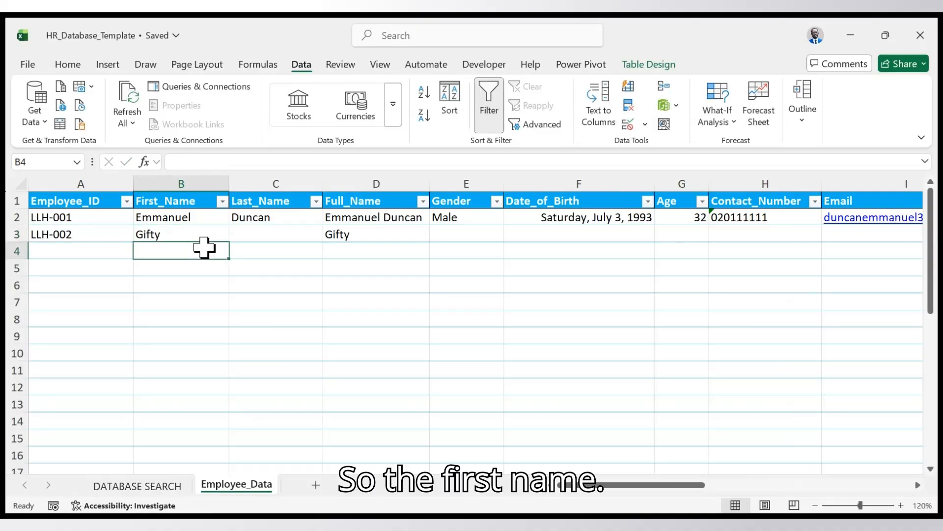
# - Enter the second employee's last name in the Last_Name column of row 3
pyautogui.press('Up')
pyautogui.press('Right')
pyautogui.write('A')
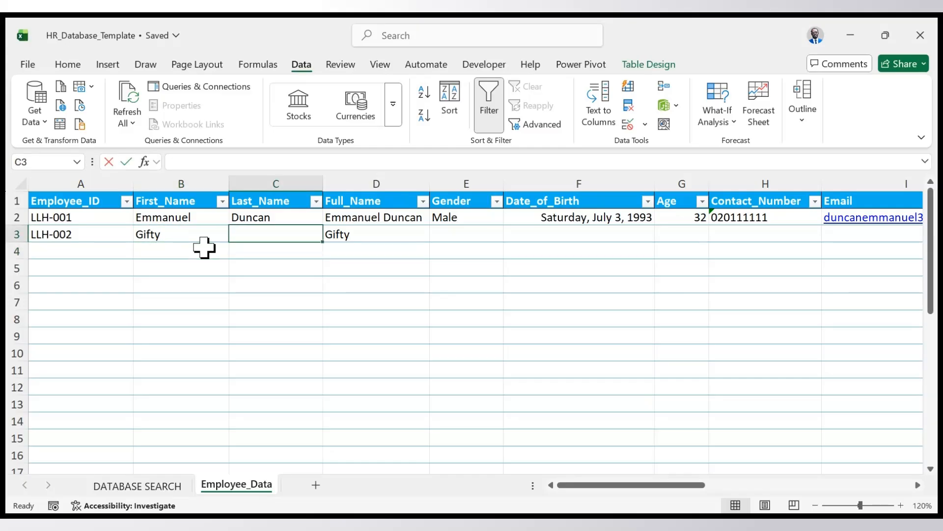
pyautogui.write('ckom')
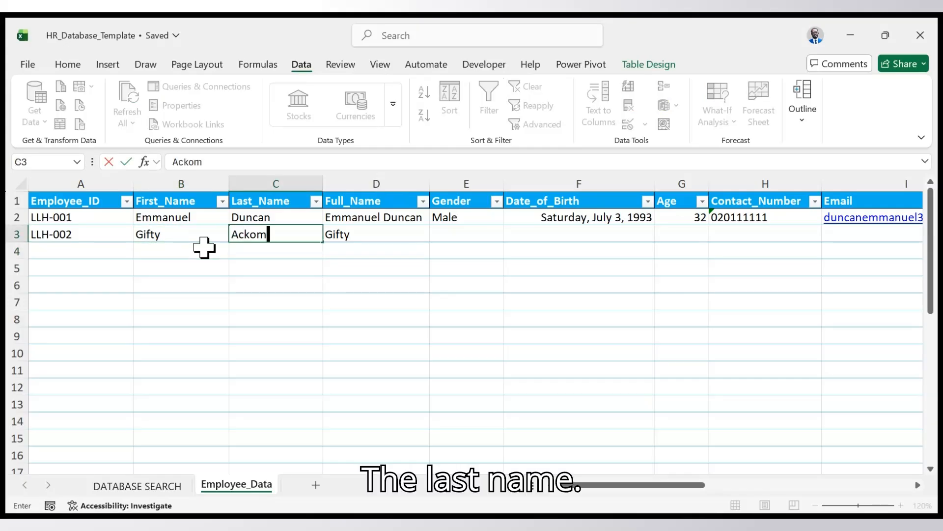
pyautogui.press('Tab')
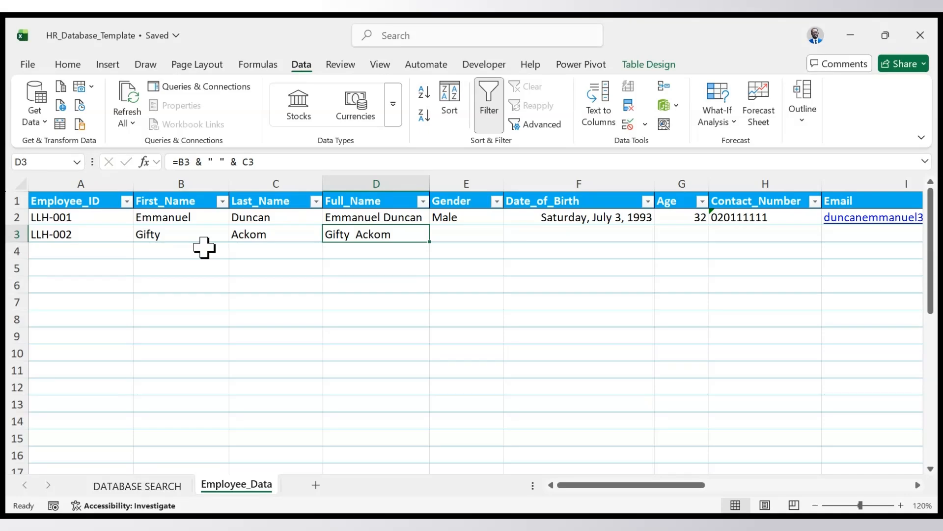
# - Set the second employee's Gender in row 3 to Female
pyautogui.press('Tab')
pyautogui.write('Female')
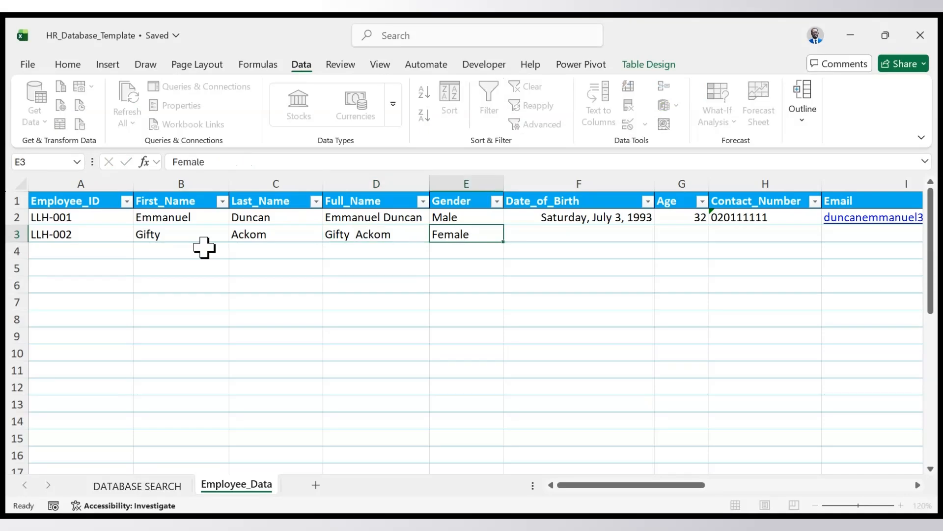
pyautogui.press('Tab')
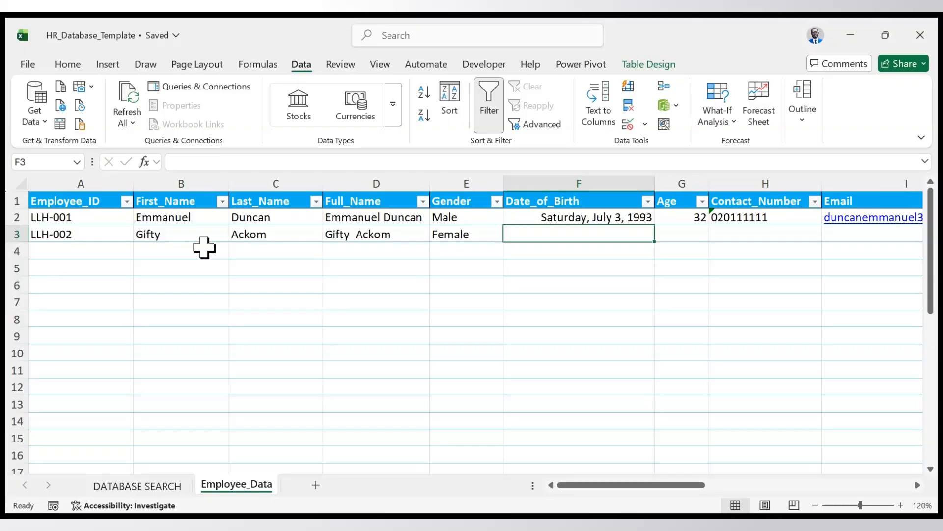
# - Enter the second employee's date of birth in the Date_of_Birth column of row 3
pyautogui.write('2-')
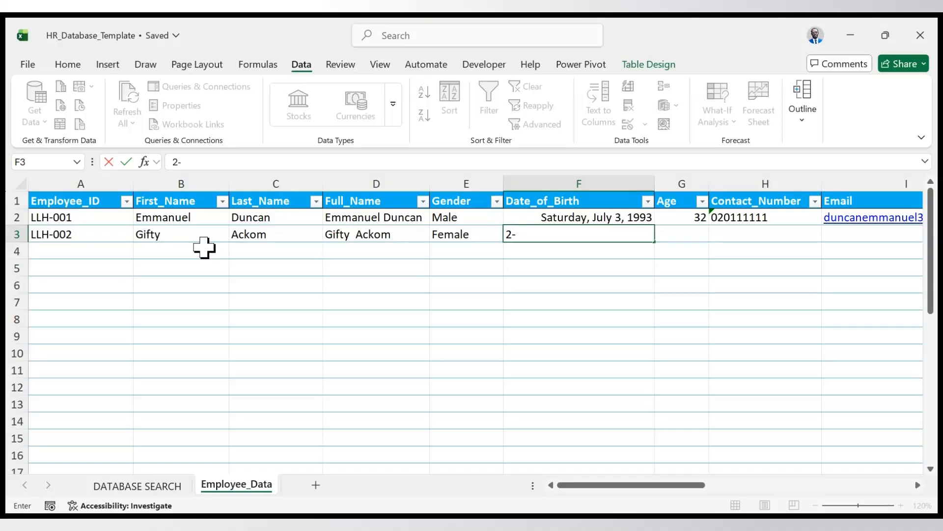
pyautogui.write('2-2024')
pyautogui.press('Return')
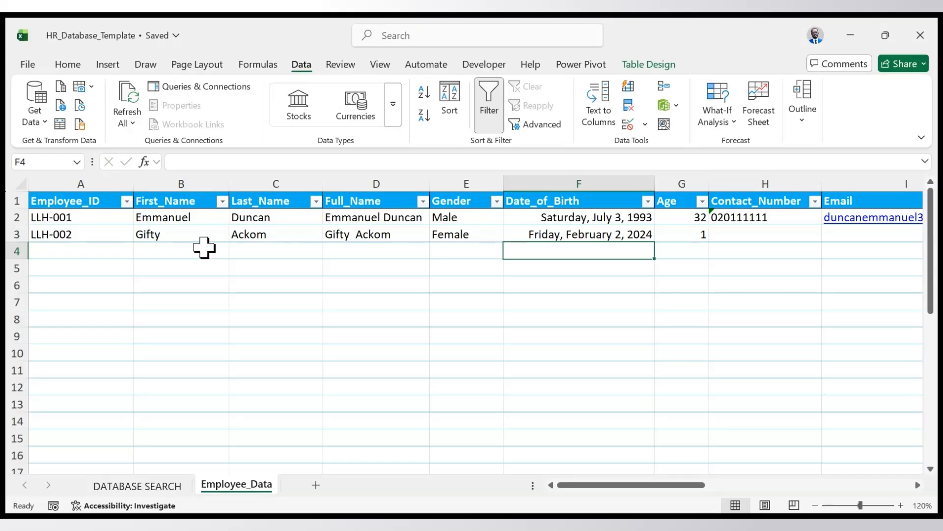
# - Enter the second employee's phone number as text, keeping its leading zero, in the Contact_Number column of row 3
pyautogui.click(754, 236)
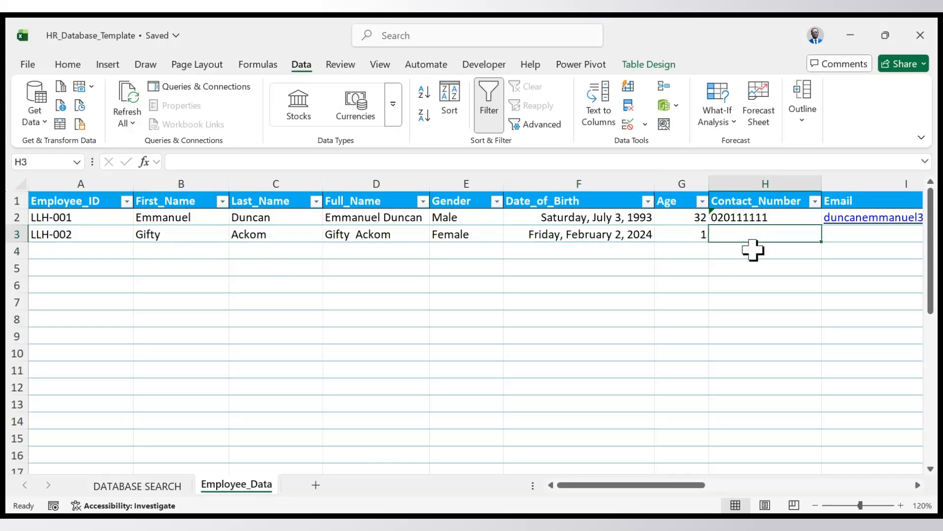
pyautogui.write('"')
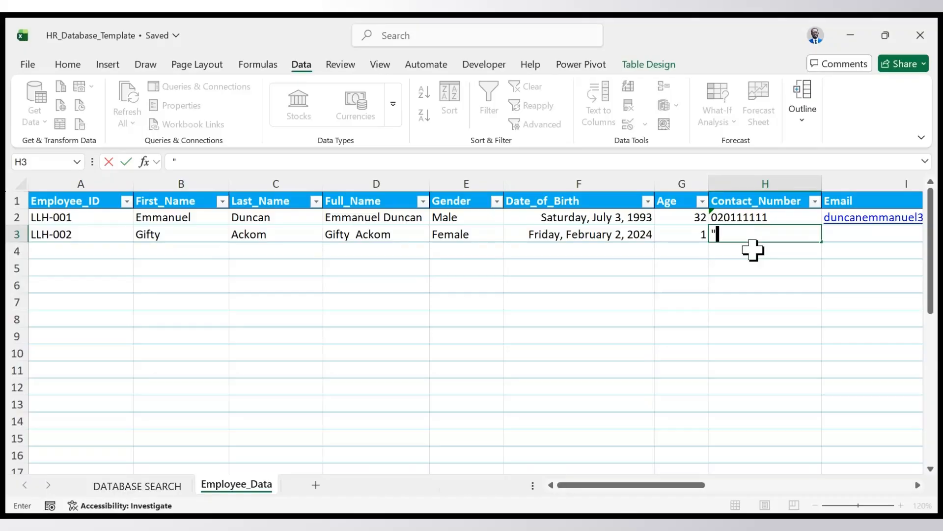
pyautogui.press('BackSpace')
pyautogui.write("'04020000")
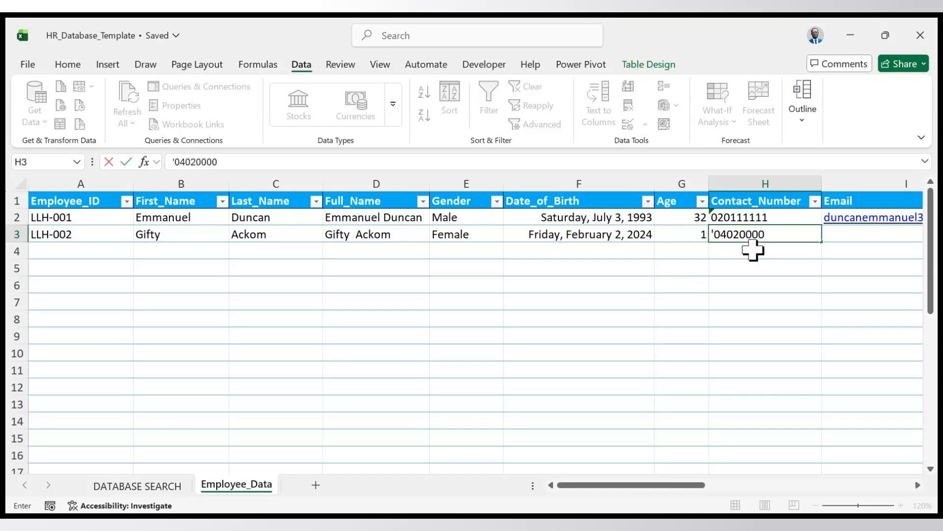
pyautogui.press('Tab')
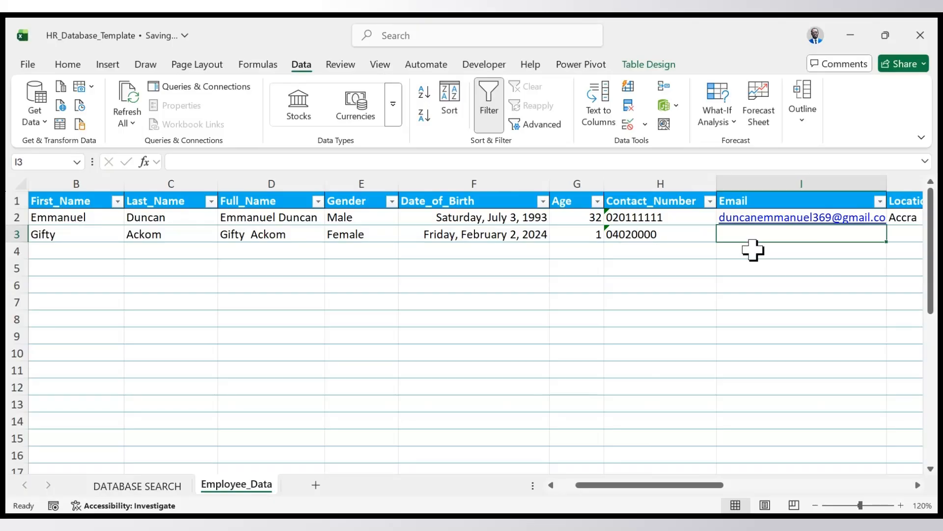
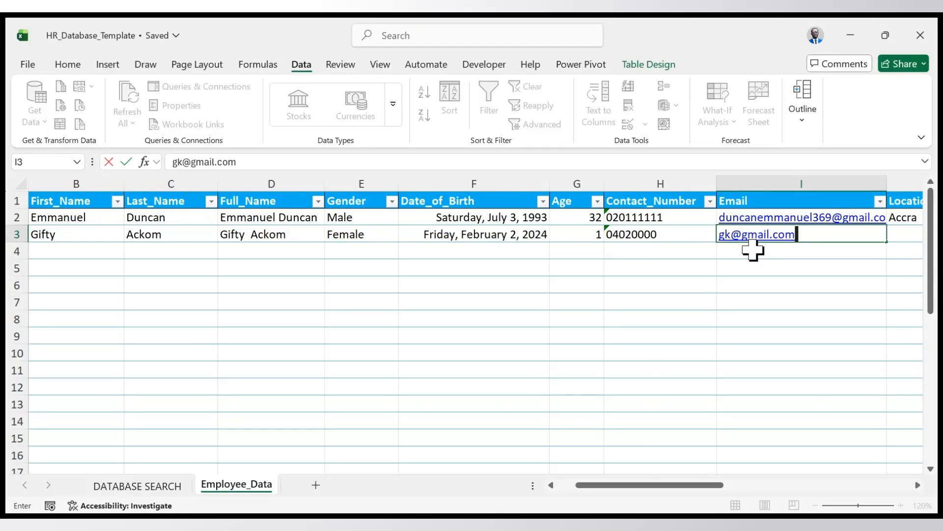
# - Enter the second employee's e-mail address in the Email column of row 3
pyautogui.press('Tab')
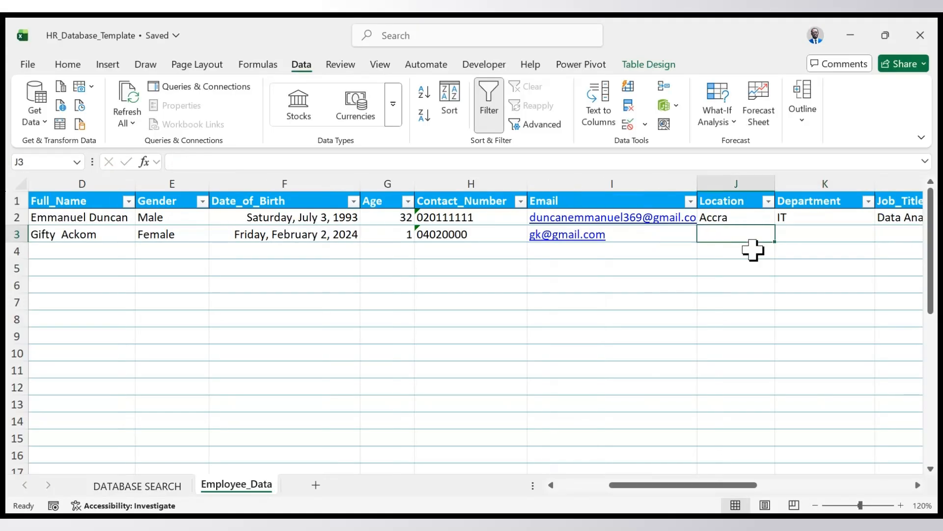
# - Set the second employee's Location in row 3 to Tarkoradi and the Department to Finance
pyautogui.write('T')
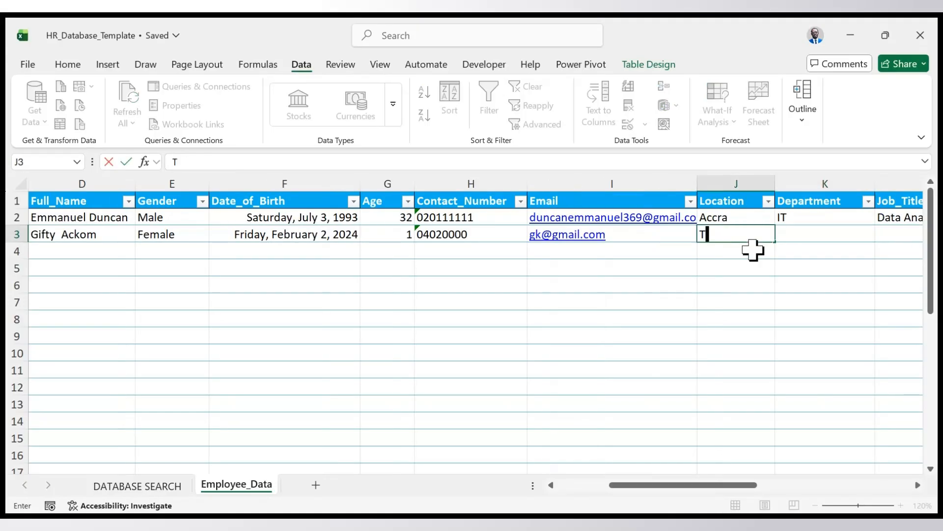
pyautogui.write('arkoradi')
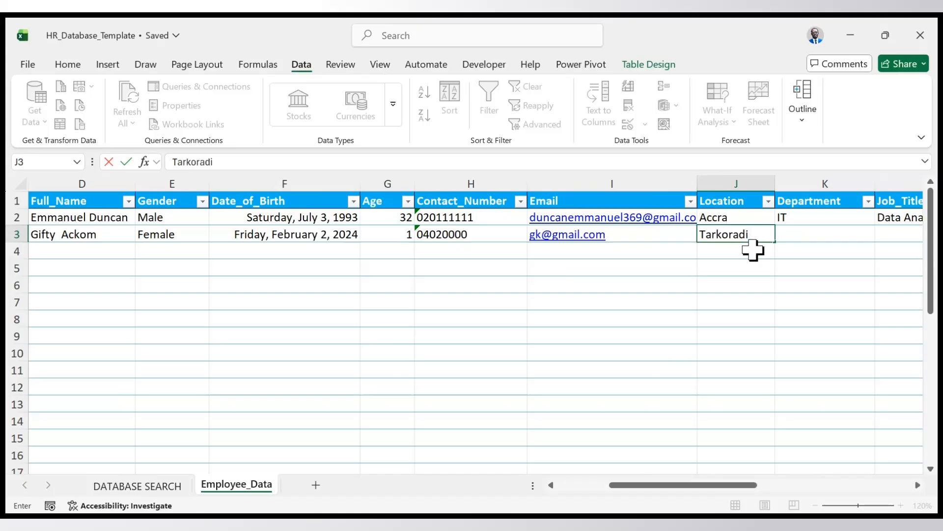
pyautogui.press('Tab')
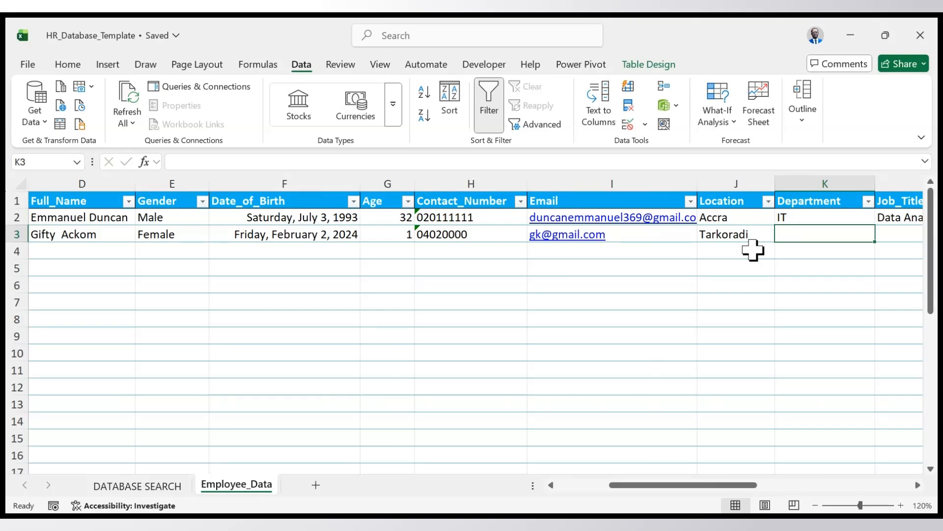
pyautogui.write('Fina')
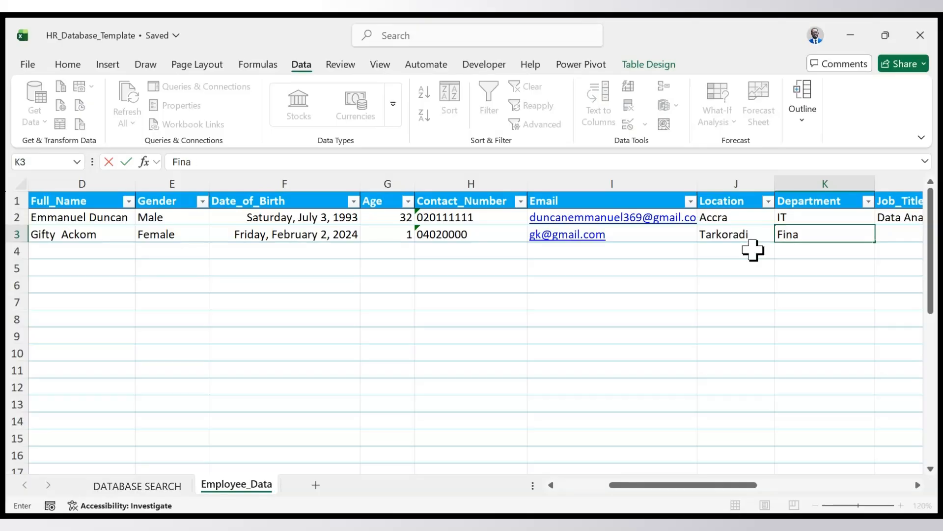
pyautogui.write('nce')
pyautogui.press('Tab')
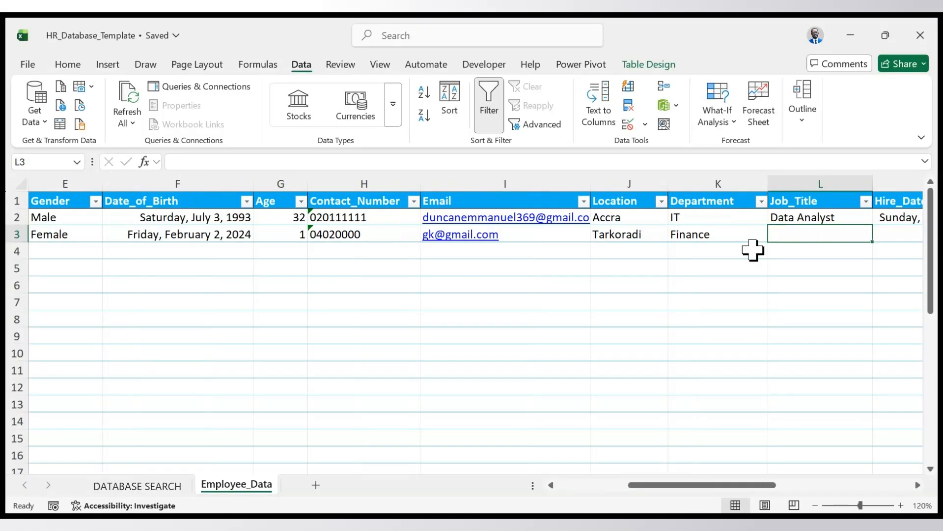
# - Set the second employee's Job_Title in row 3 to Secretary
pyautogui.write('Secrea')
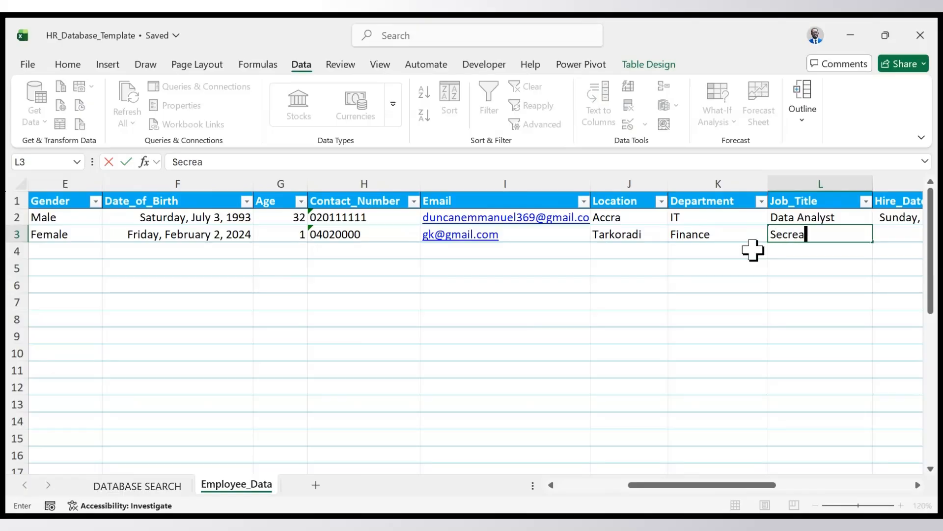
pyautogui.press('BackSpace')
pyautogui.write('tary')
pyautogui.press('BackSpace')
pyautogui.write('y')
pyautogui.press('Tab')
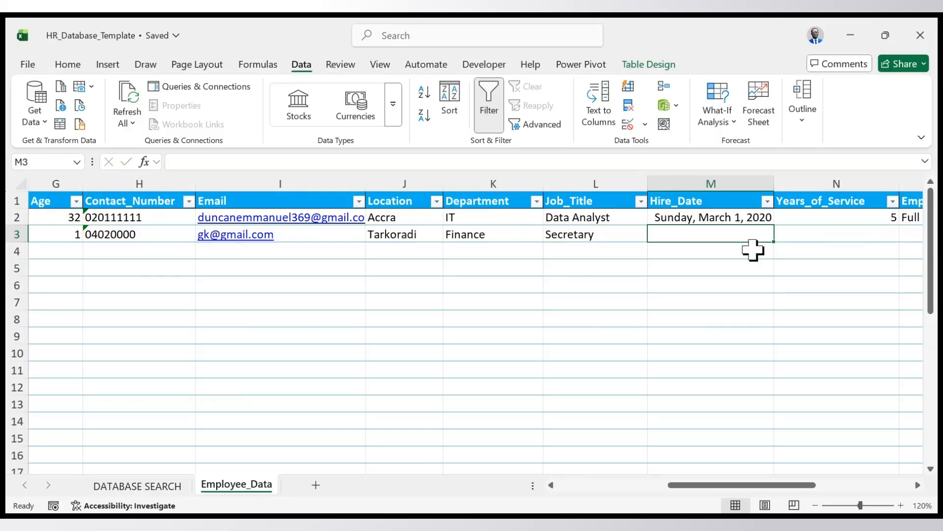
# - Set the second employee's Hire_Date in row 3 to 2-2-2022
pyautogui.write('2-2-2022')
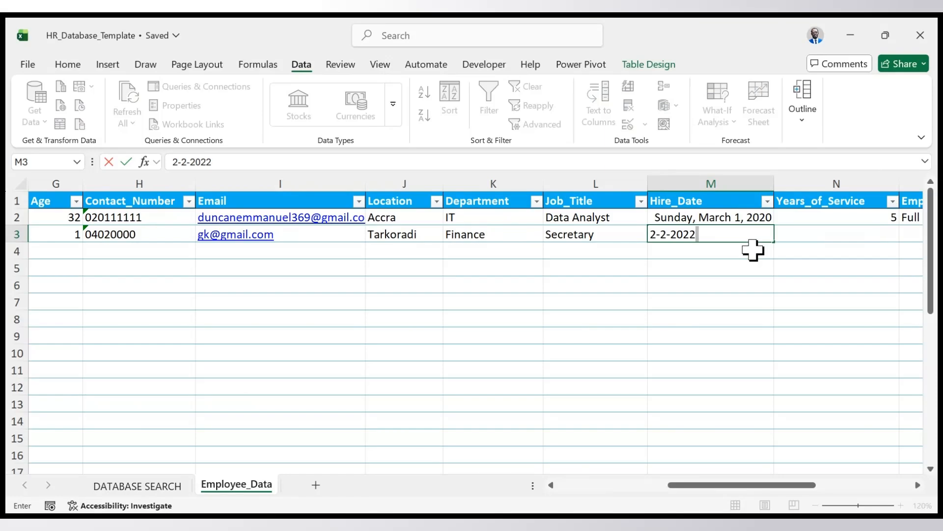
pyautogui.press('Return')
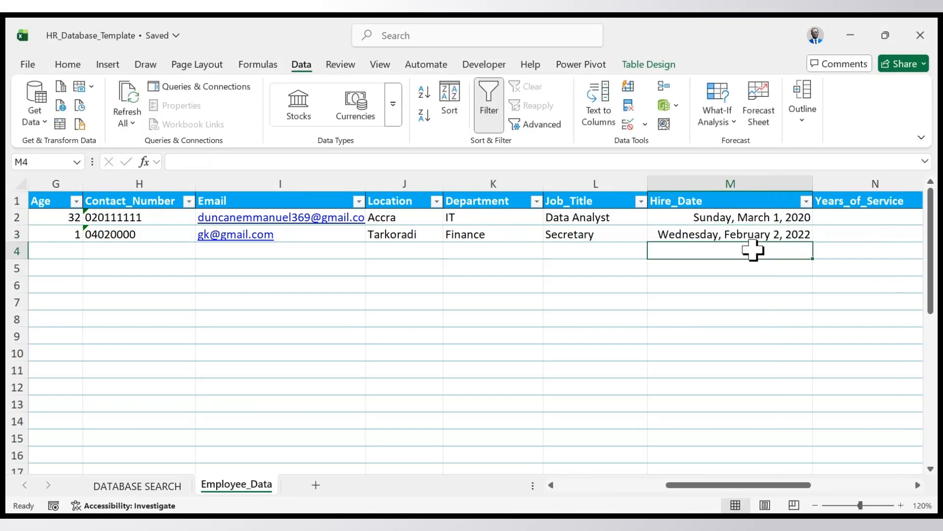
# - Set the second employee's Employment_Type in row 3 to Intern
pyautogui.press('Up')
pyautogui.press('Right')
pyautogui.press('Right')
pyautogui.press('Right')
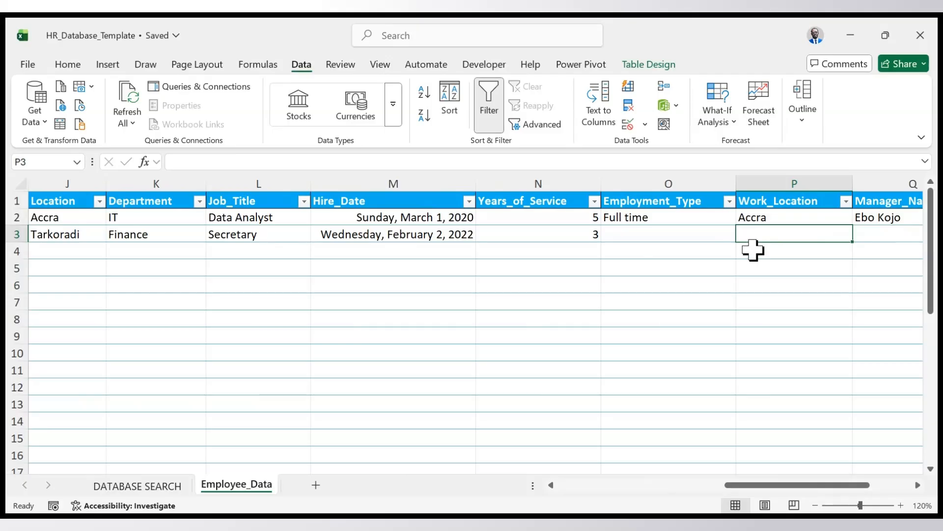
pyautogui.press('Left')
pyautogui.write('Intern')
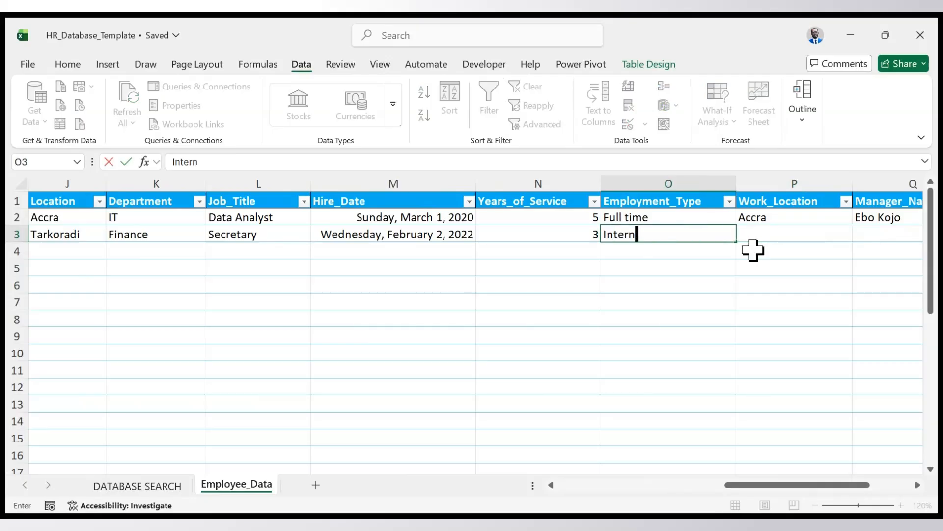
pyautogui.press('Tab')
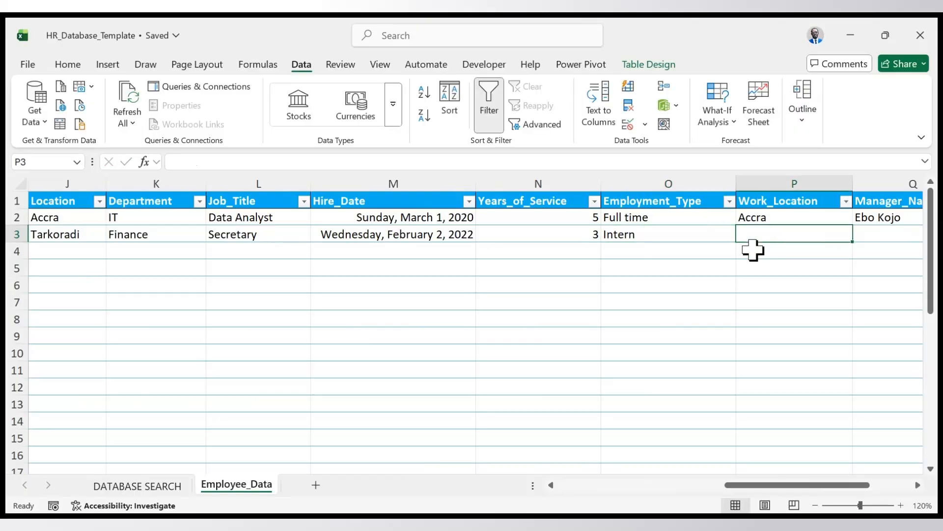
# - Set the second employee's Work_Location in row 3 to Tema and enter the manager's name under Manager_Name
pyautogui.write('Tema')
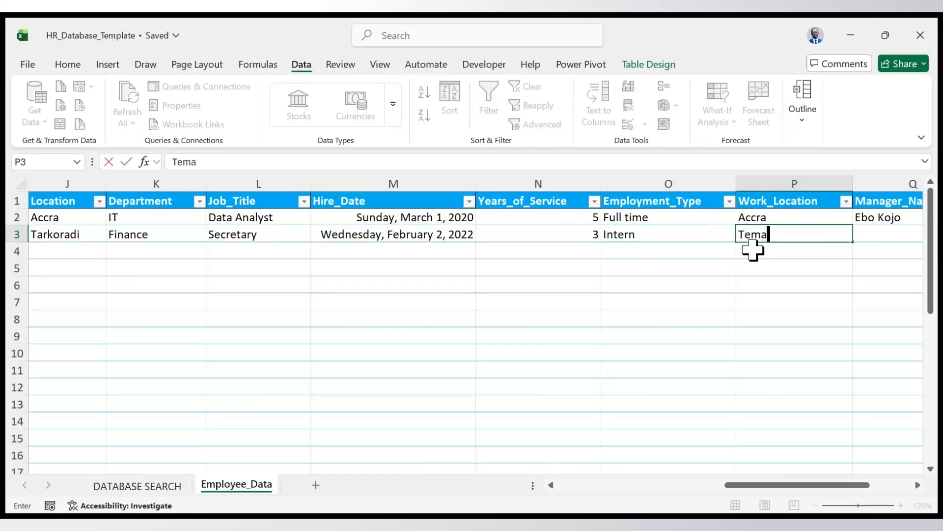
pyautogui.press('Tab')
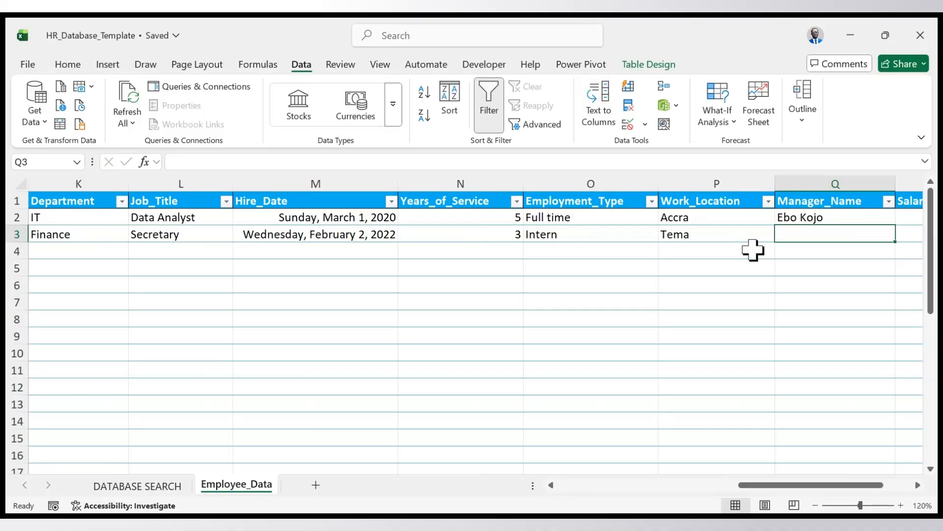
pyautogui.write('Kumi')
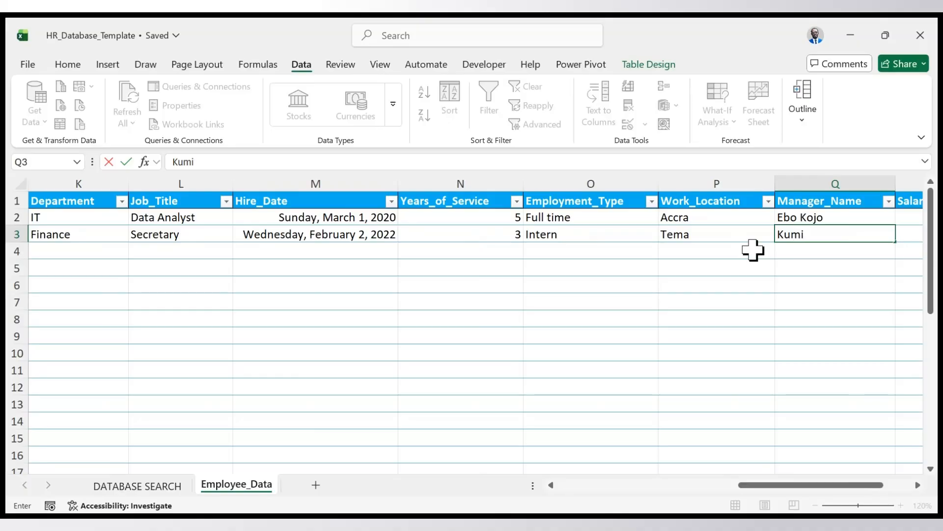
pyautogui.press('Tab')
# - Set the second employee's Salary in row 3 to 2500 and the Status to Leave
pyautogui.write('20')
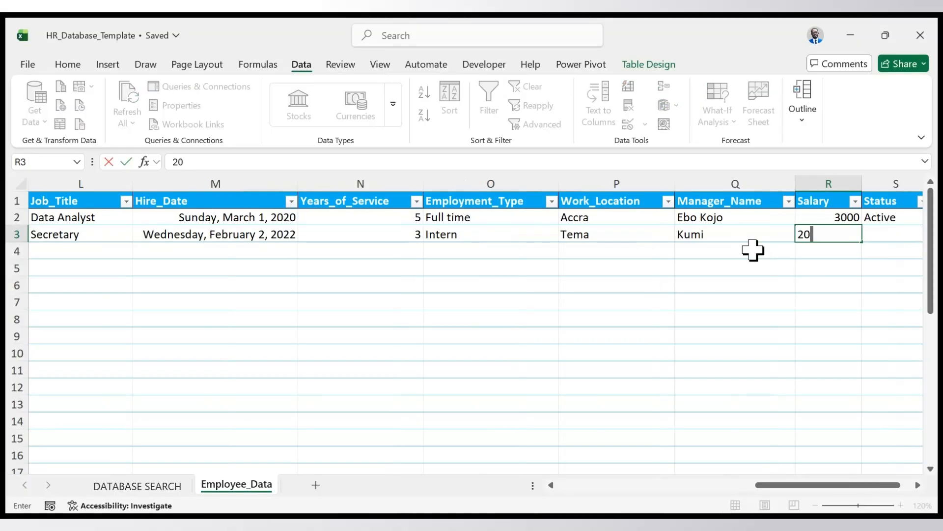
pyautogui.press('BackSpace')
pyautogui.write('500')
pyautogui.press('Tab')
pyautogui.write('Leave')
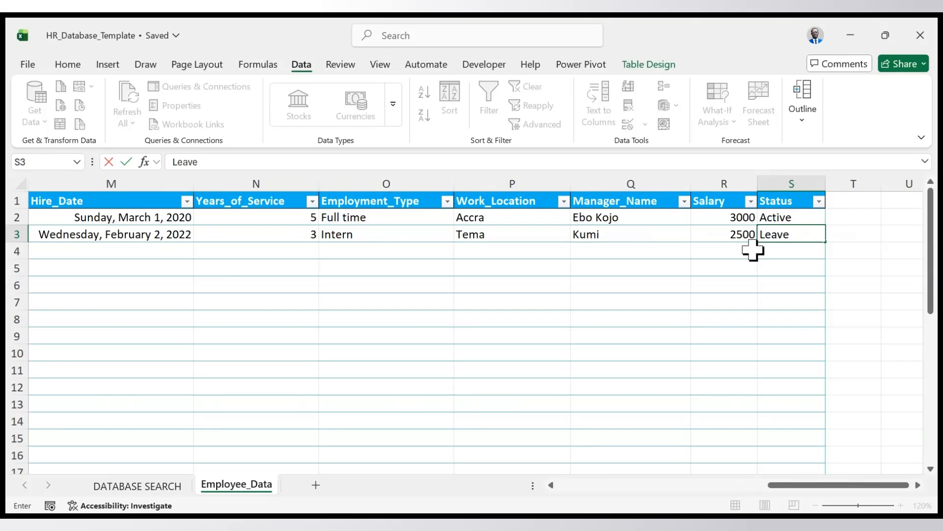
pyautogui.press('Return')
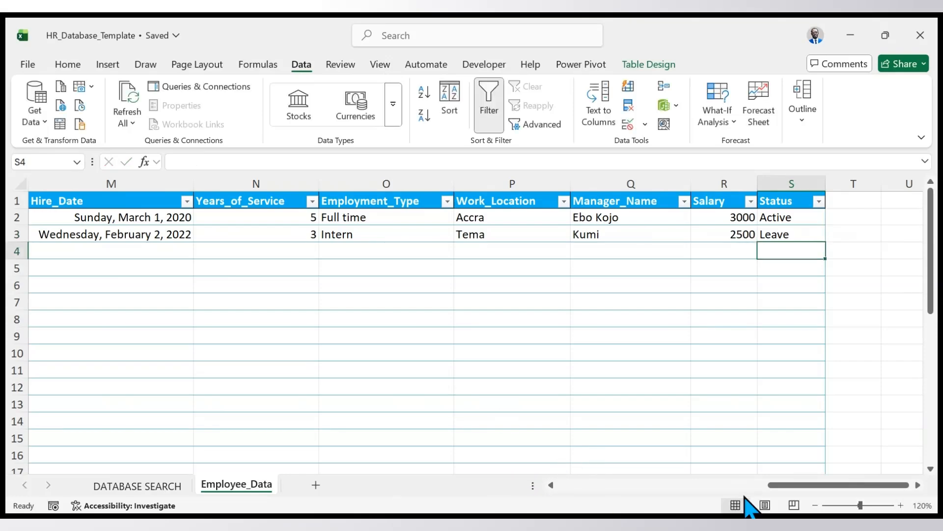
# - Look up the first employee by Employee ID on the DATABASE SEARCH sheet and review the returned fields down to Salary
pyautogui.moveTo(774, 487); pyautogui.dragTo(520, 472)
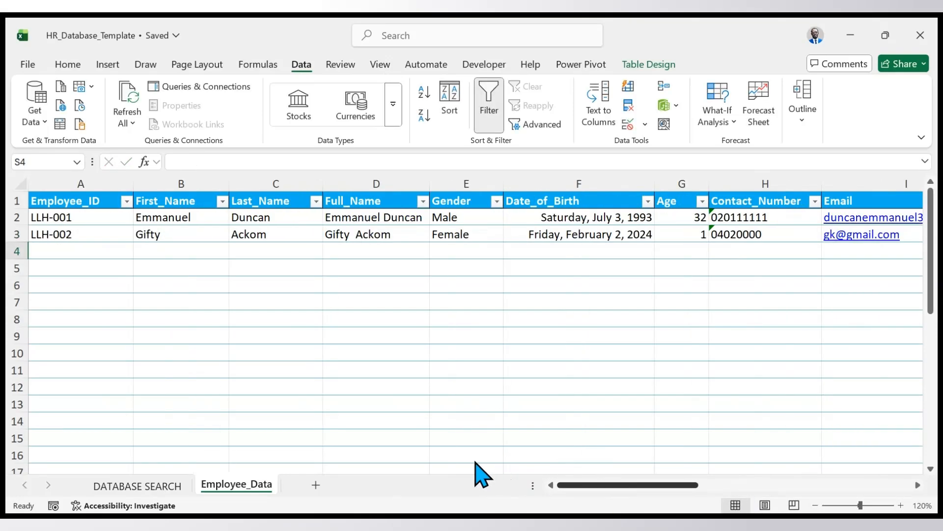
pyautogui.click(179, 486)
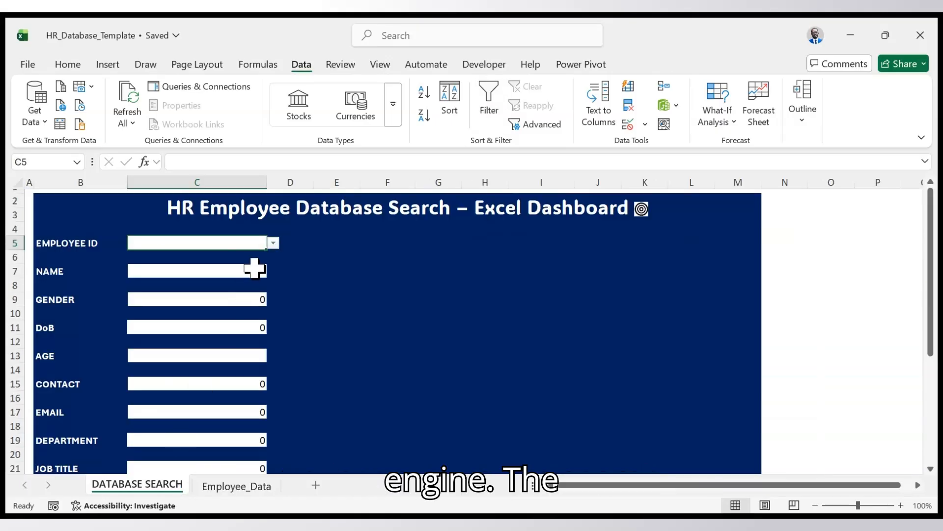
pyautogui.click(200, 259)
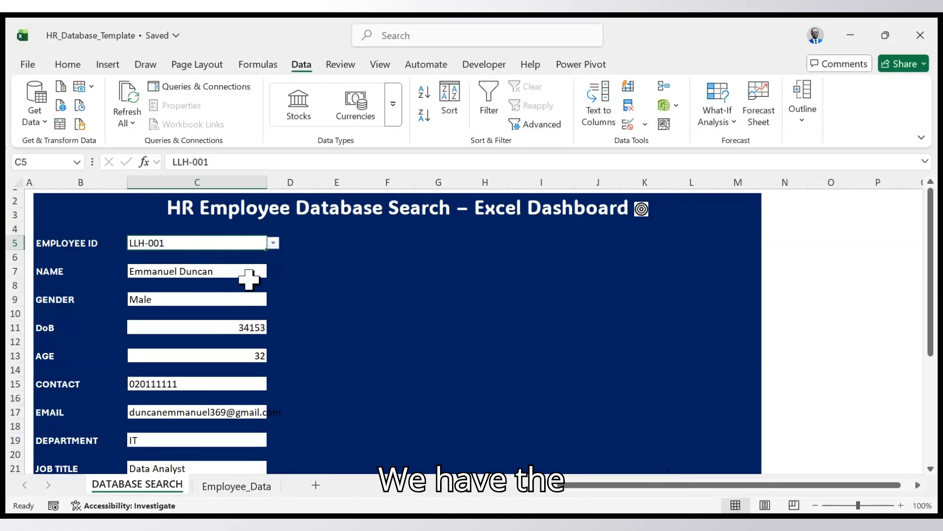
pyautogui.scroll(-3, 285, 316)
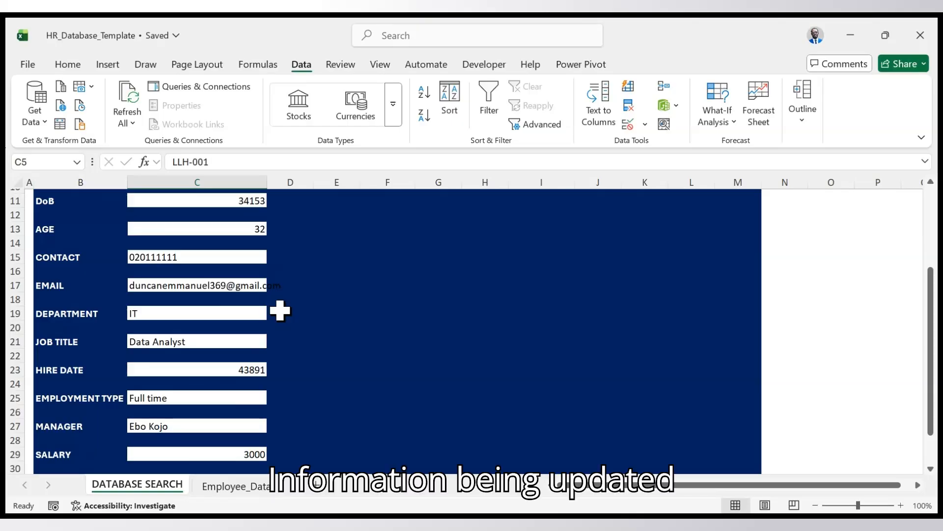
pyautogui.scroll(3, 280, 311)
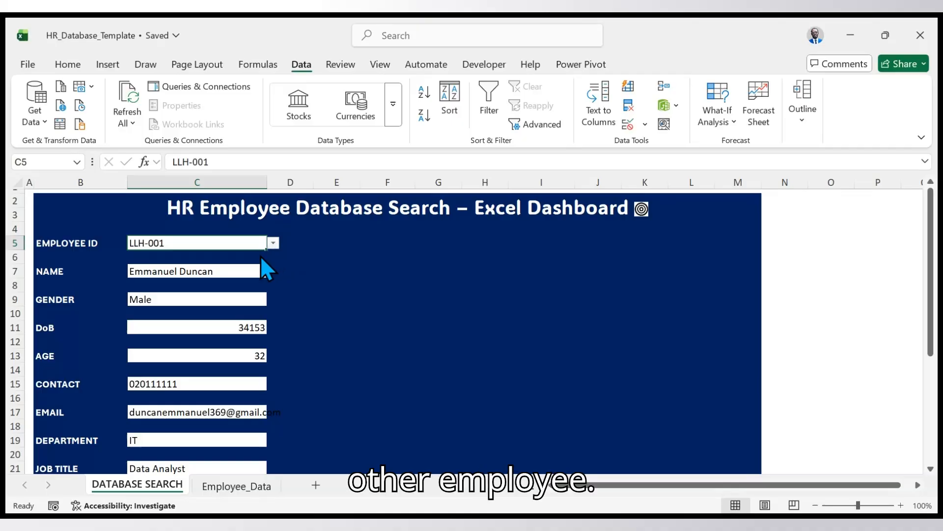
# - Switch the EMPLOYEE ID lookup to the second employee and review that employee's details down to Salary
pyautogui.click(240, 273)
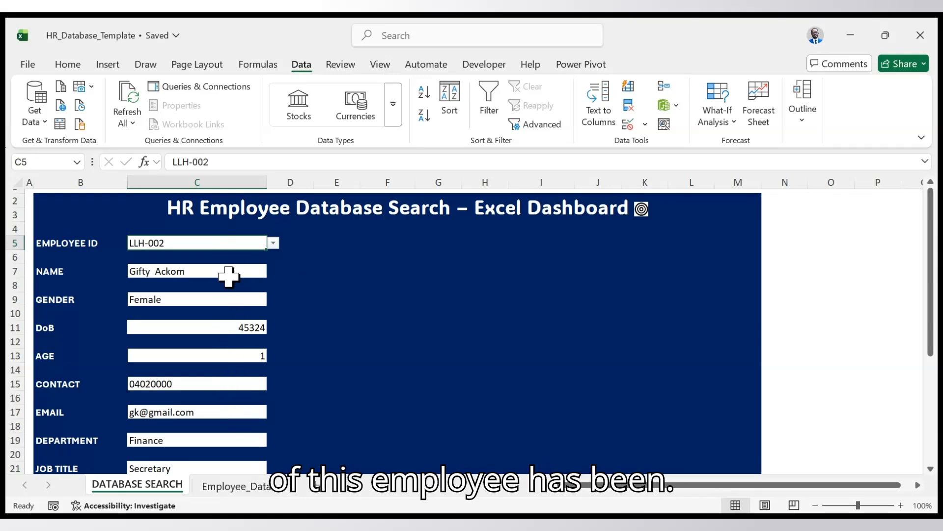
pyautogui.scroll(-3, 228, 271)
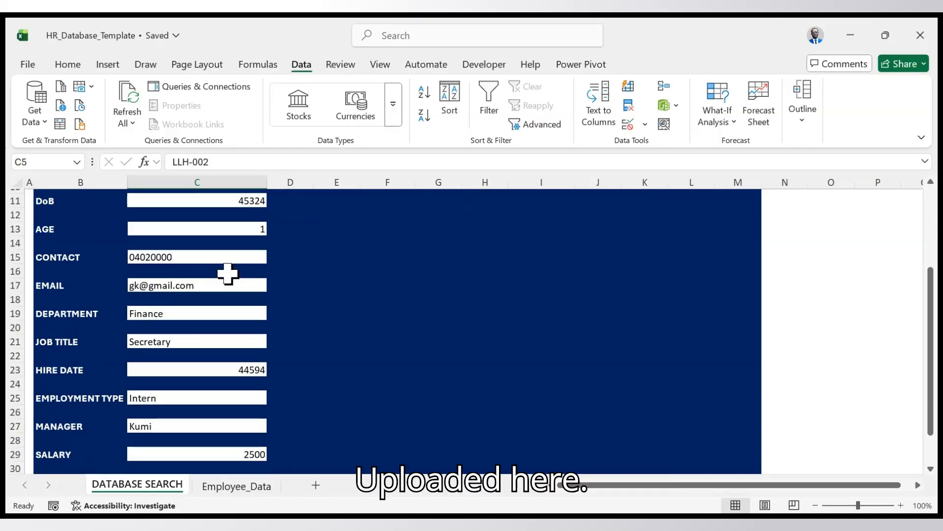
pyautogui.scroll(3, 227, 273)
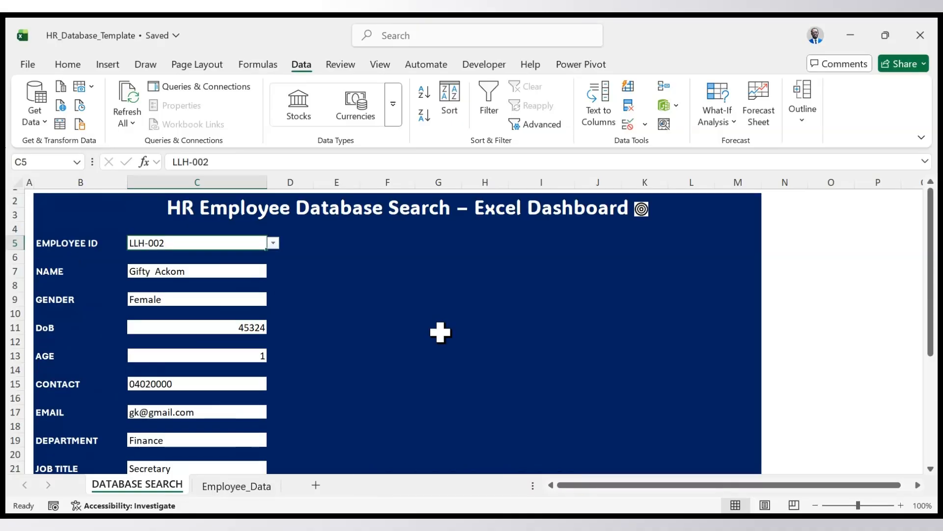